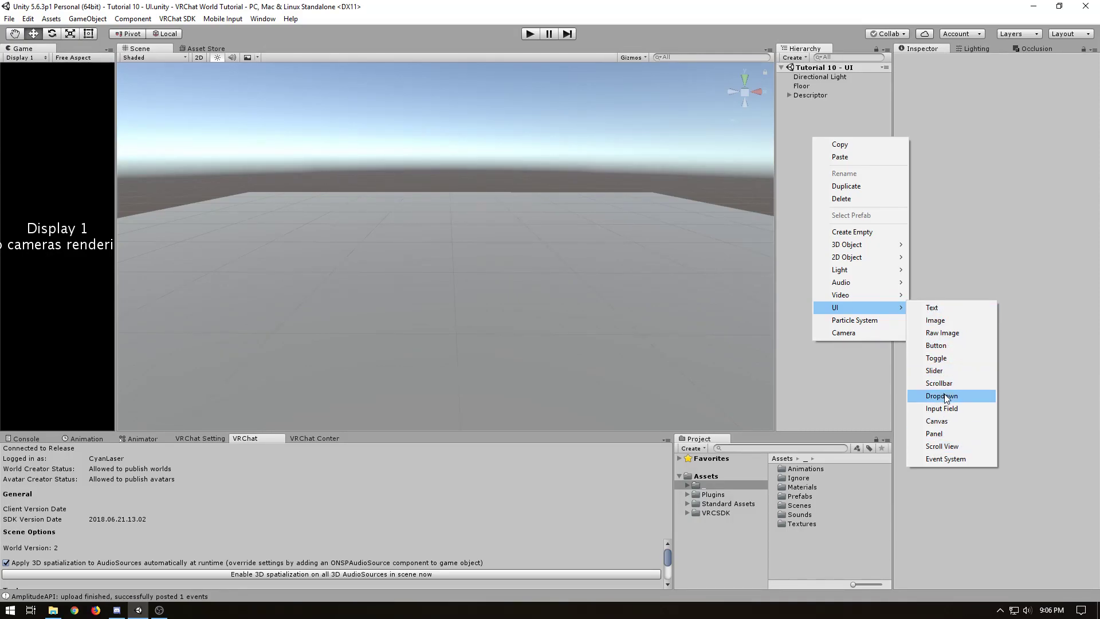
# Add a UI Text object to the scene and move its EventSystem above Descriptor in the hierarchy
pyautogui.click(953, 309)
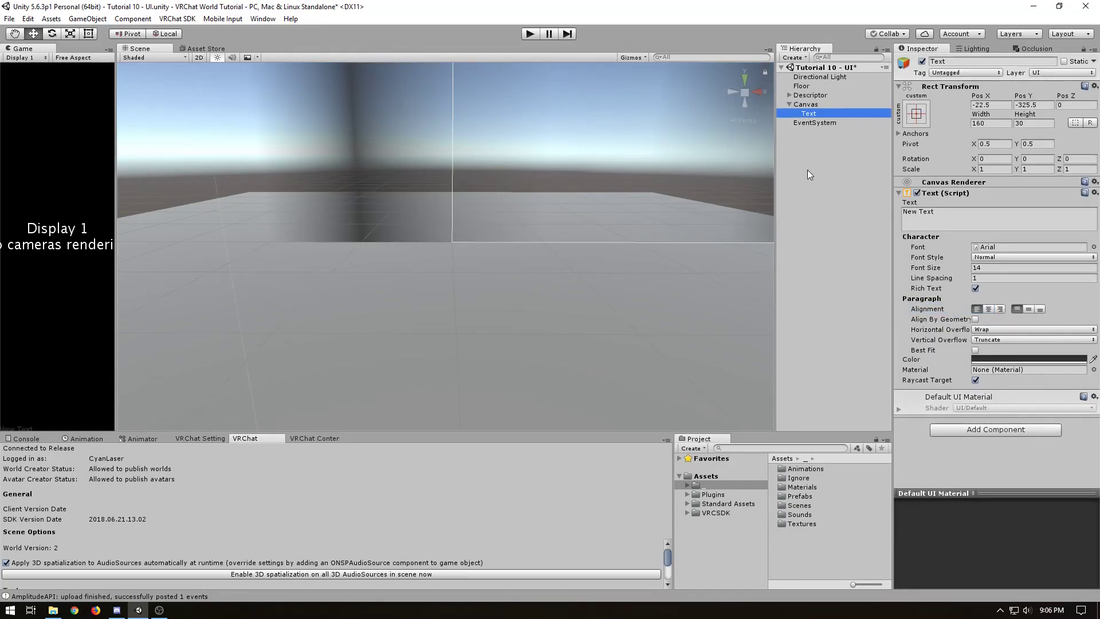
pyautogui.click(826, 123)
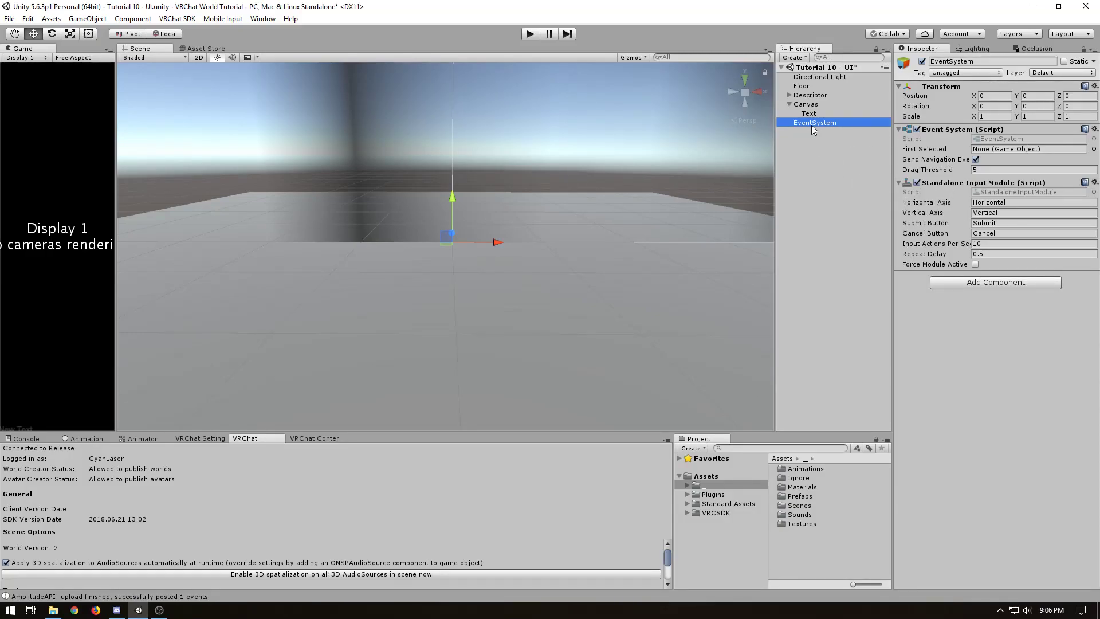
pyautogui.moveTo(811, 125); pyautogui.dragTo(812, 90)
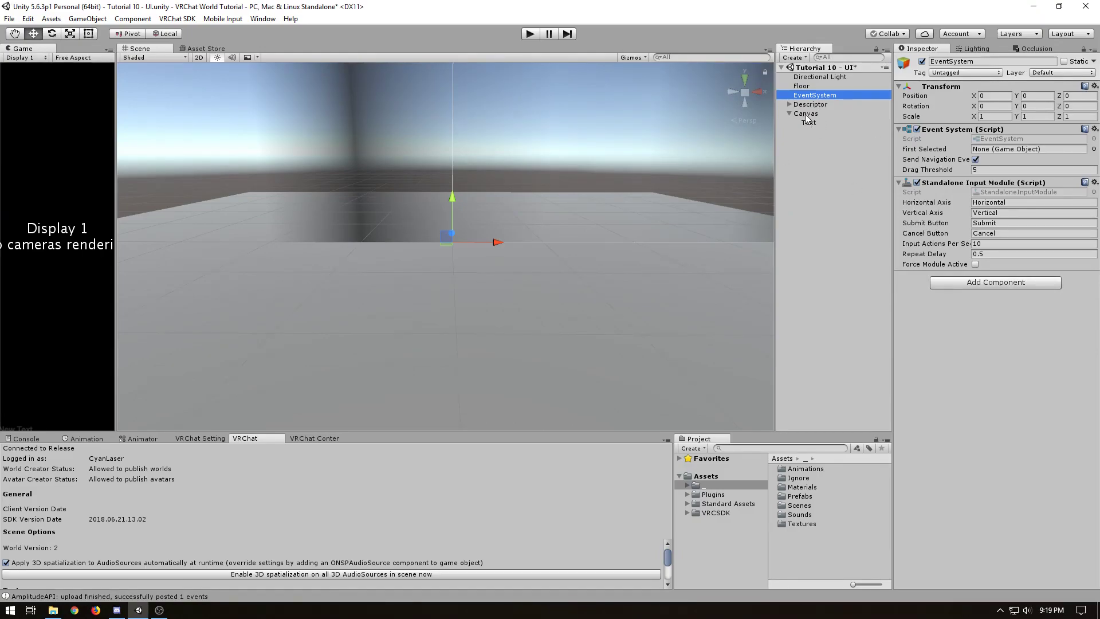
# Set the Canvas render mode to World Space
pyautogui.click(806, 114)
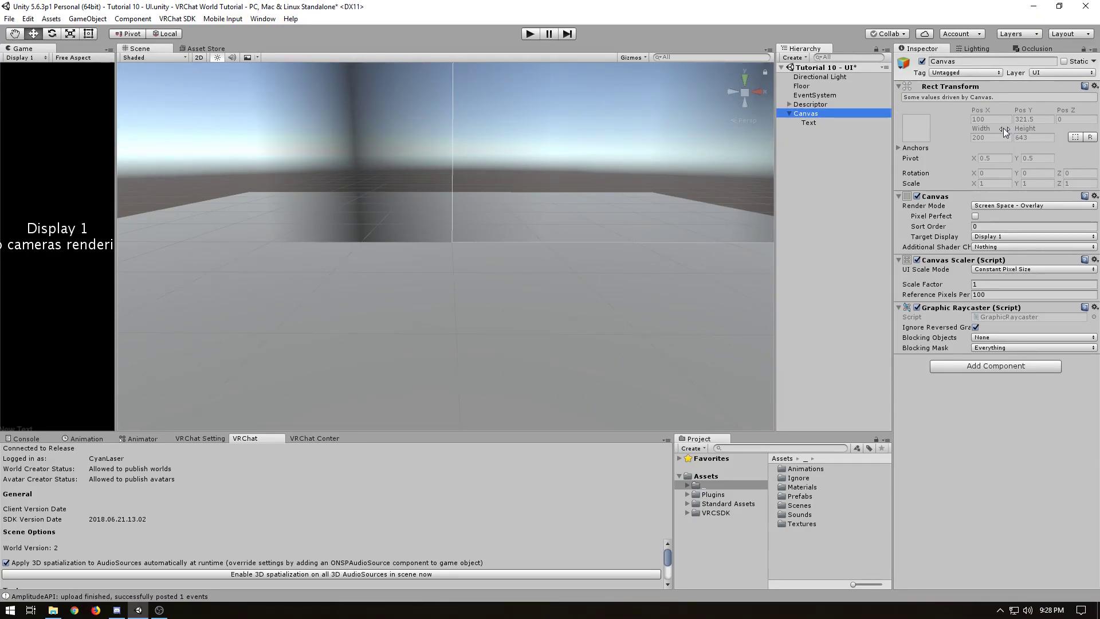
pyautogui.click(995, 206)
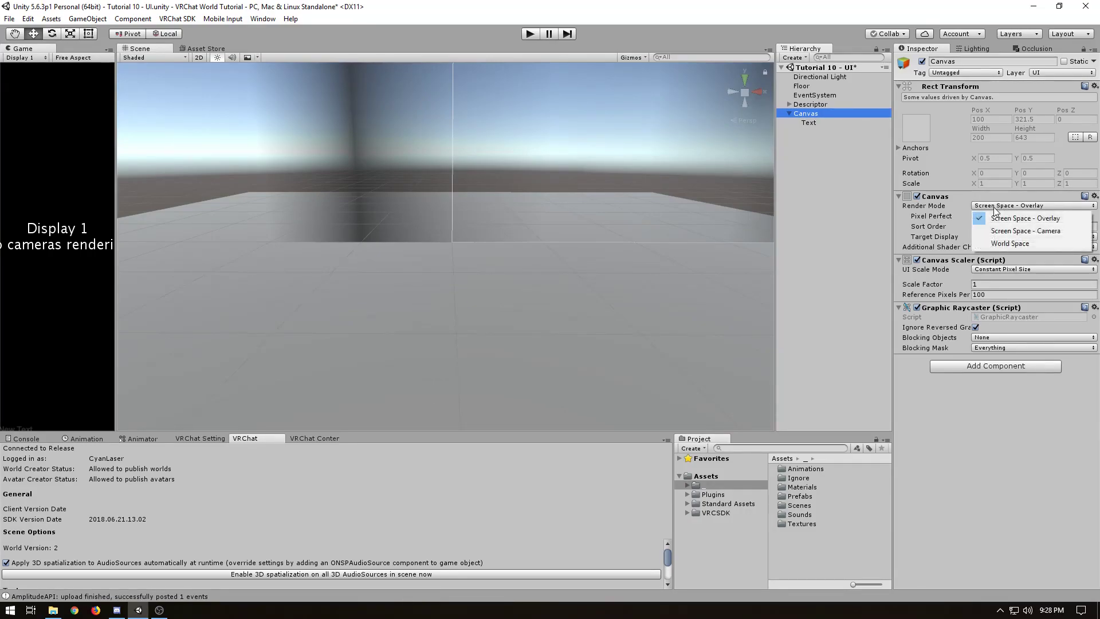
pyautogui.click(997, 245)
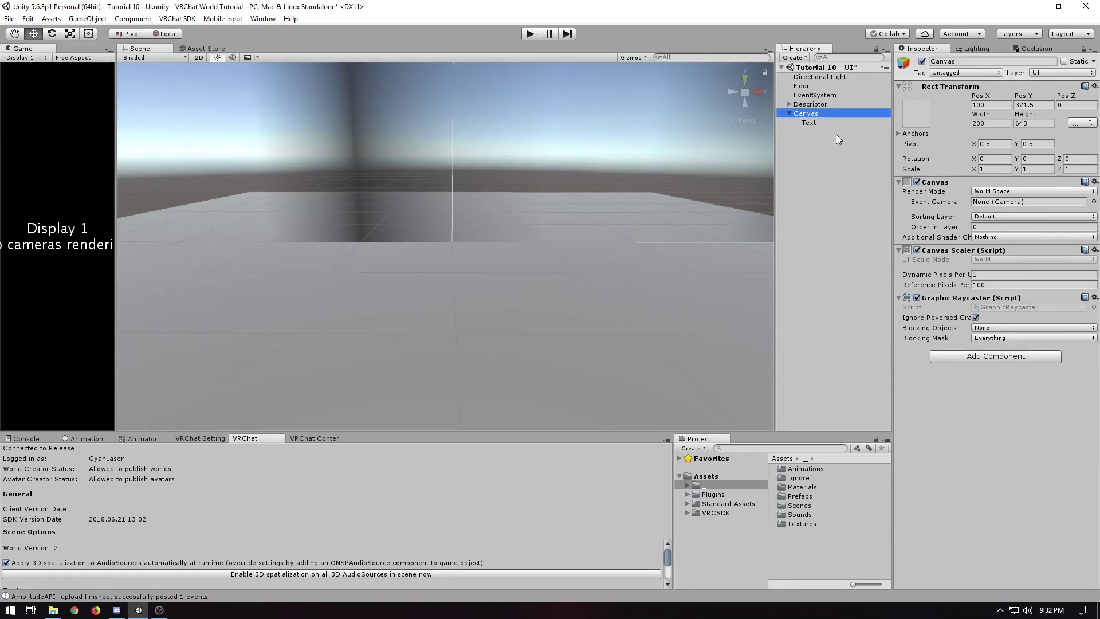
# Set the Canvas width and height to 1000 each
pyautogui.click(1001, 123)
pyautogui.click(1017, 125)
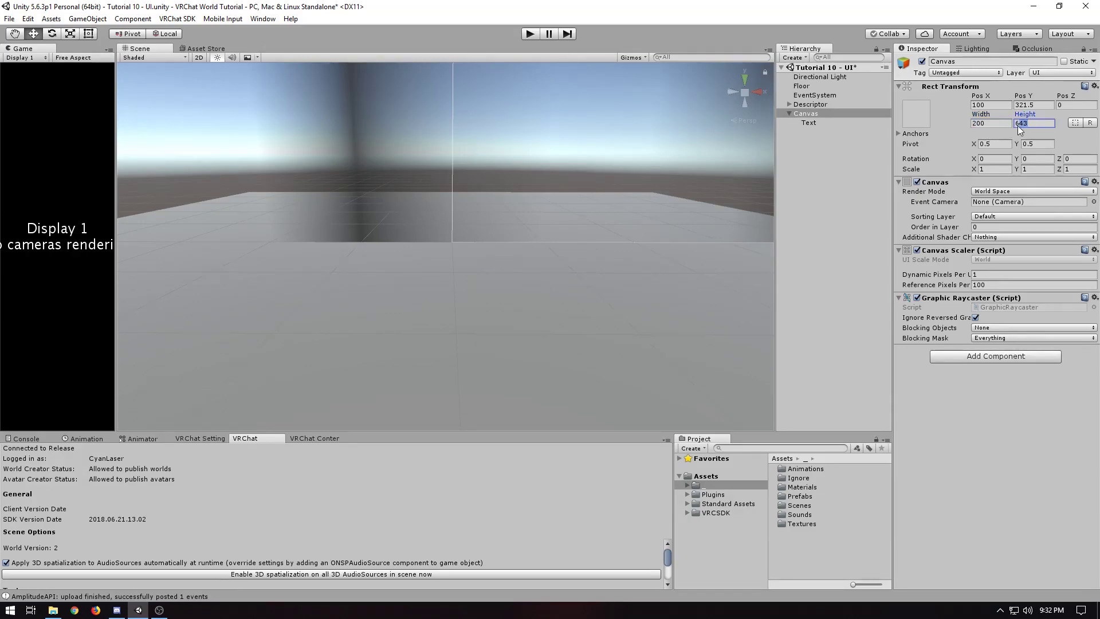
pyautogui.click(990, 170)
pyautogui.click(808, 114)
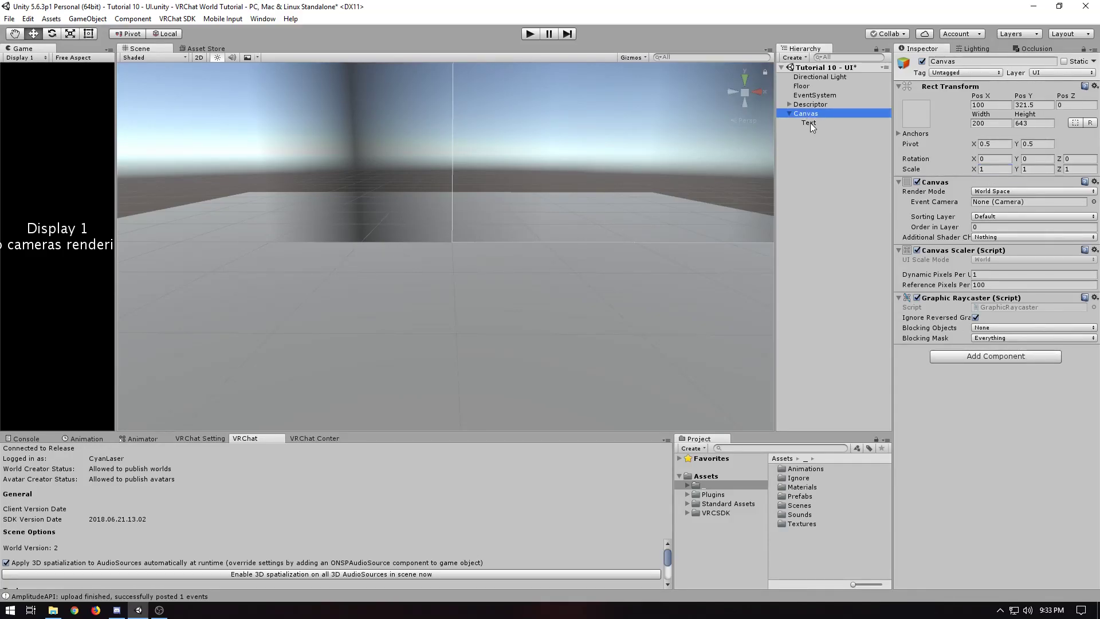
pyautogui.click(992, 123)
pyautogui.write('1000')
pyautogui.press('Tab')
pyautogui.write('1000')
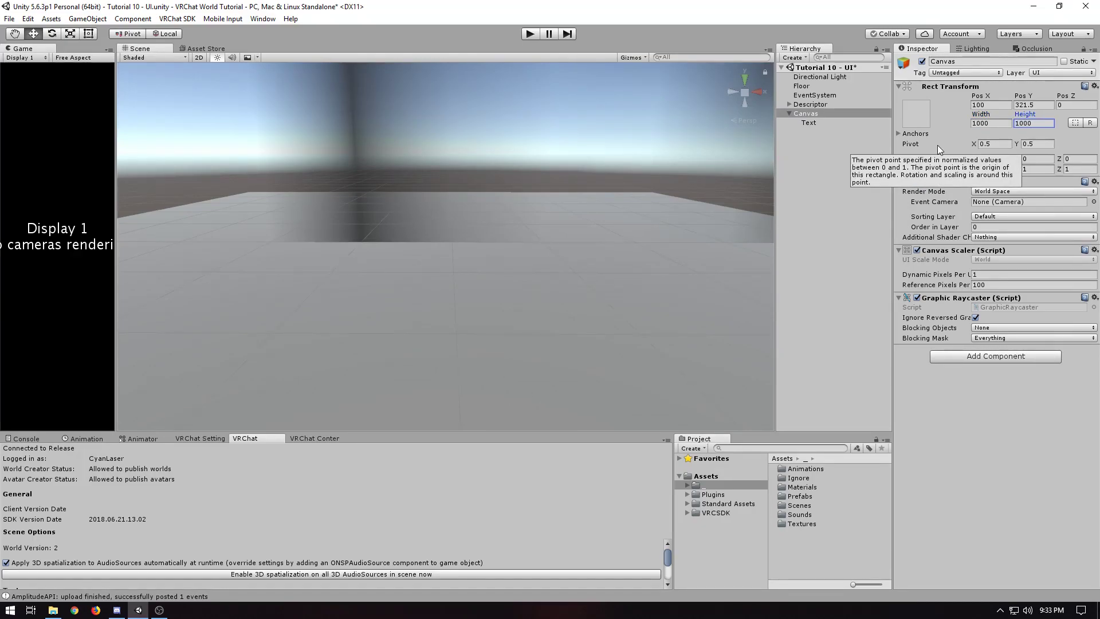
# Position the Canvas at Pos X 0 and Pos Y 0.5
pyautogui.click(984, 105)
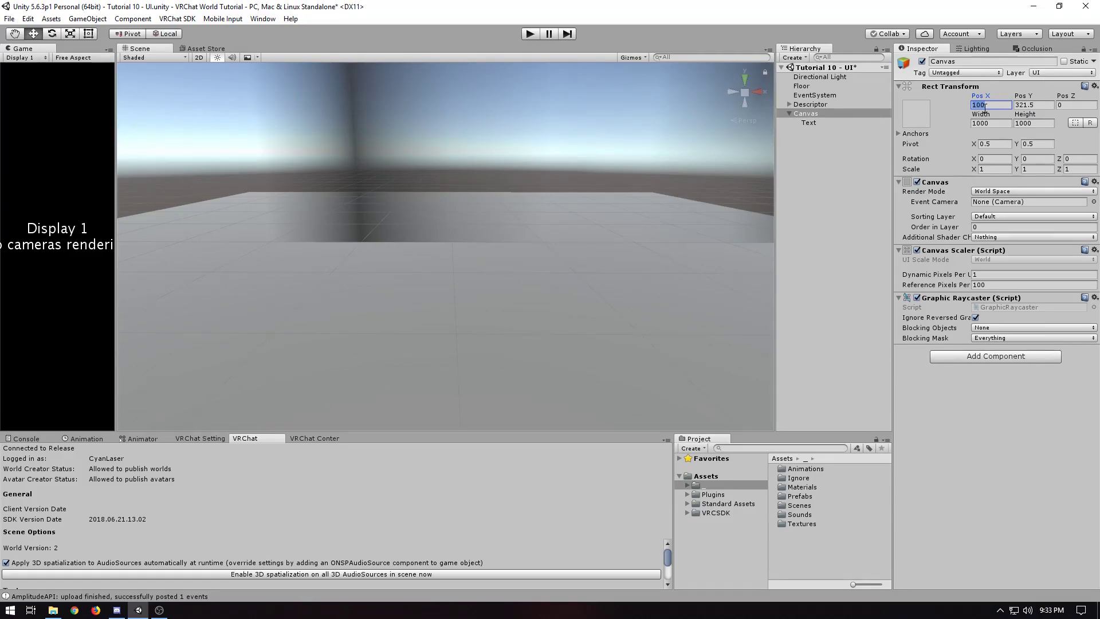
pyautogui.write('0')
pyautogui.press('Tab')
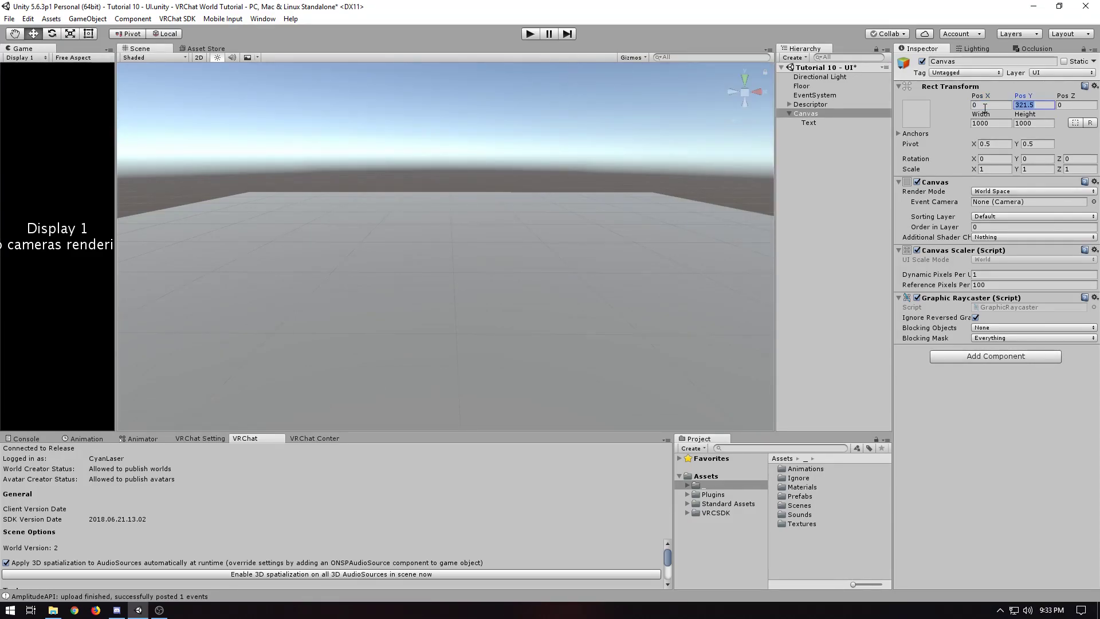
pyautogui.write('.5')
pyautogui.press('Tab')
pyautogui.press('Tab')
# Scale the Canvas to 0.001 on the X, Y and Z axes
pyautogui.click(994, 170)
pyautogui.doubleClick(994, 170)
pyautogui.write('1/1000')
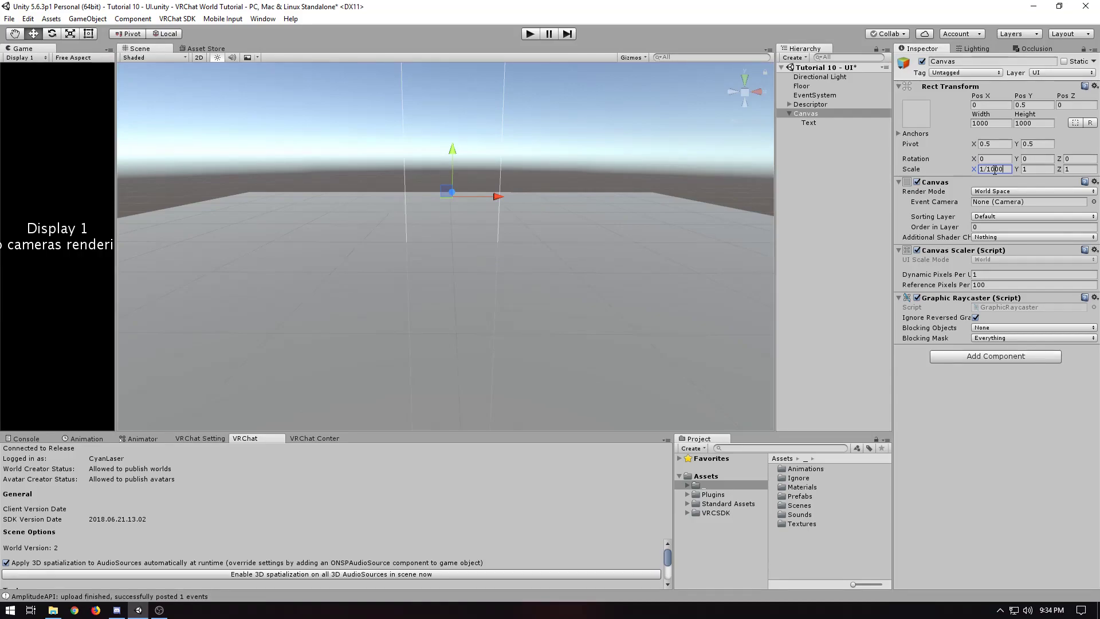
pyautogui.press('Return')
pyautogui.press('BackSpace')
pyautogui.press('BackSpace')
pyautogui.press('BackSpace')
pyautogui.press('BackSpace')
pyautogui.moveTo(1002, 170); pyautogui.dragTo(967, 169)
pyautogui.hotkey('ctrl', 'c')
pyautogui.click(1034, 169)
pyautogui.hotkey('ctrl', 'v')
pyautogui.click(1080, 169)
pyautogui.hotkey('ctrl', 'v')
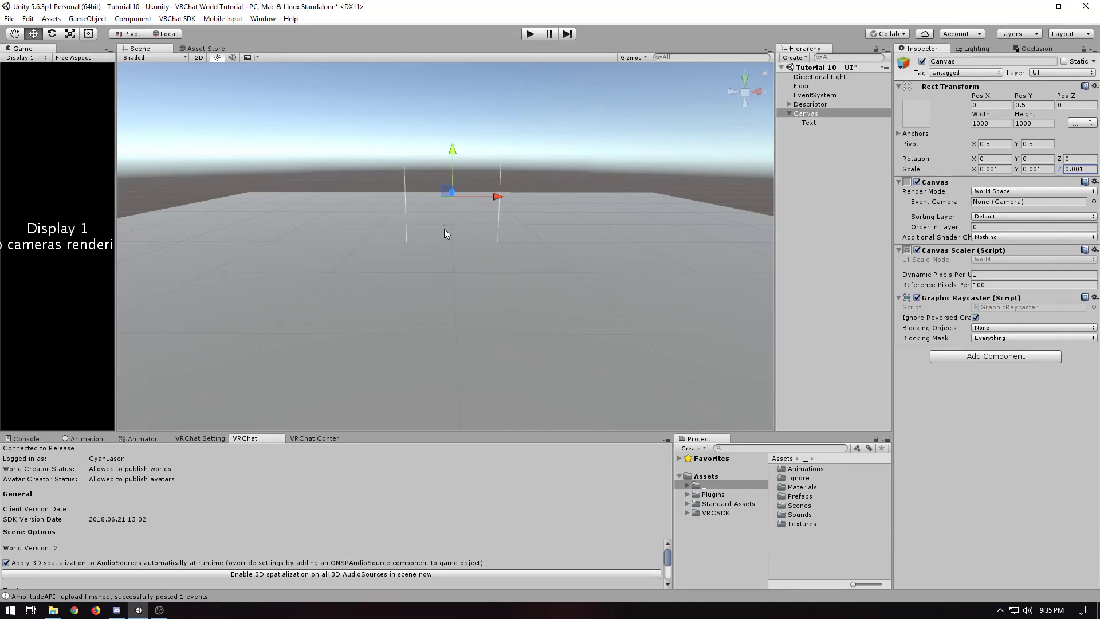
# Set the width and height of the Canvas's Text object to 1000 each
pyautogui.click(814, 114)
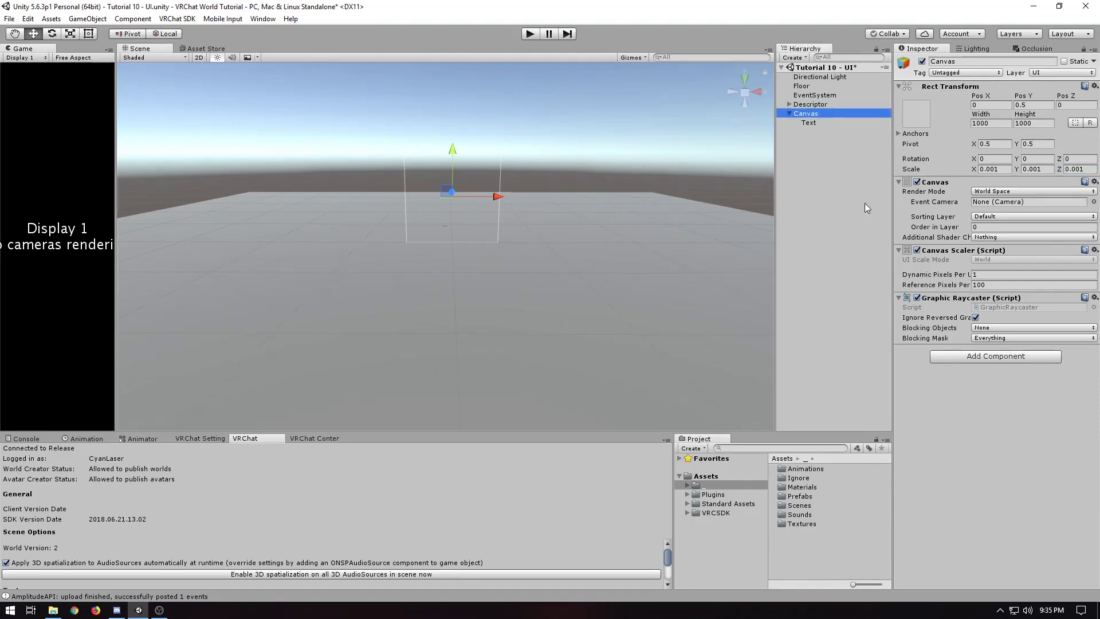
pyautogui.click(809, 124)
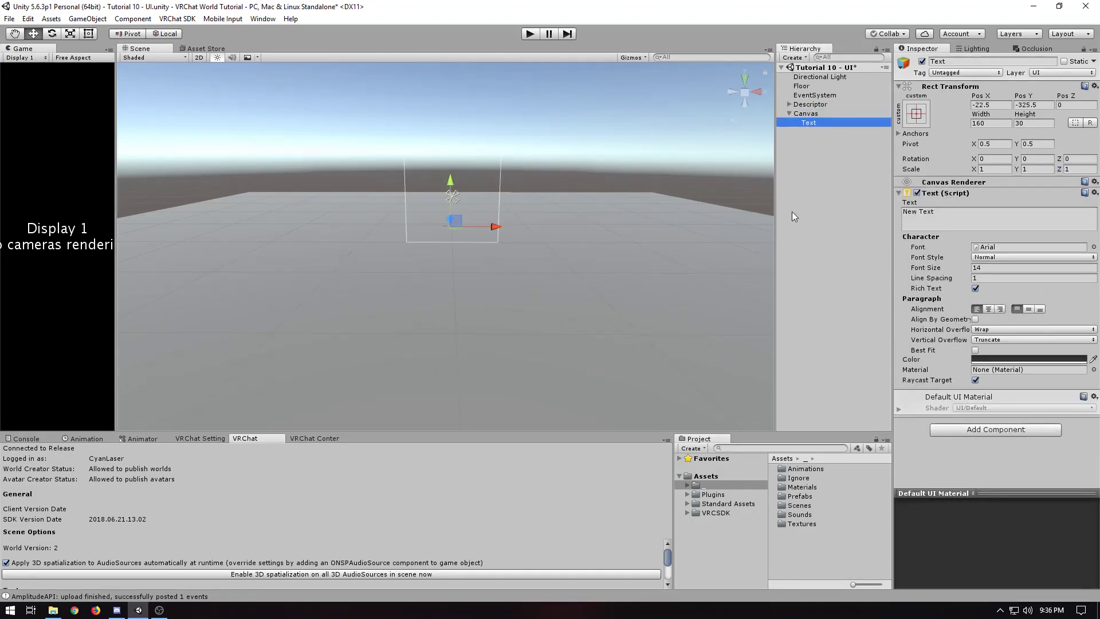
pyautogui.click(1002, 123)
pyautogui.write('1000')
pyautogui.press('Tab')
pyautogui.write('1000')
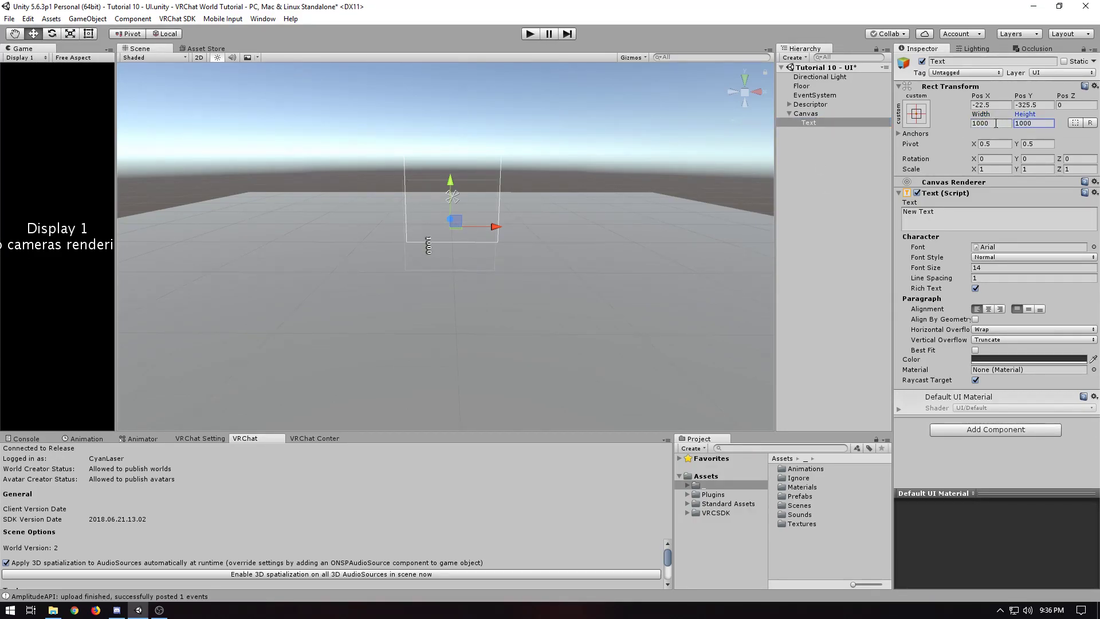
# Centre the Text object on the Canvas by setting Pos X and Pos Y to 0
pyautogui.click(973, 105)
pyautogui.write('0')
pyautogui.press('Tab')
pyautogui.write('0')
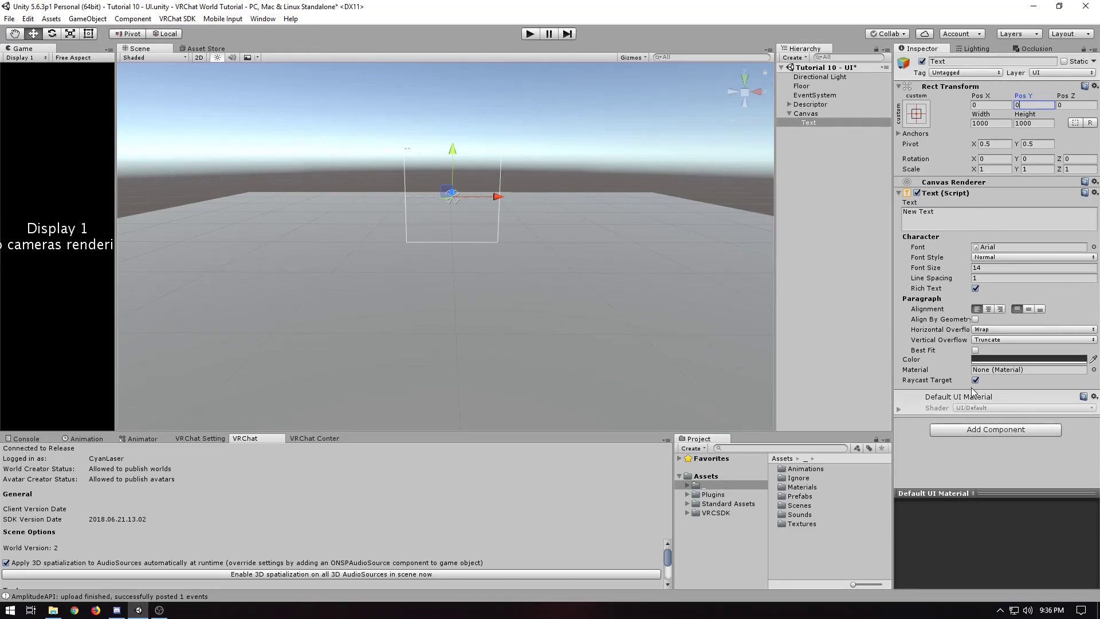
# Try font sizes of 100 and 400 on the Text object
pyautogui.click(1003, 247)
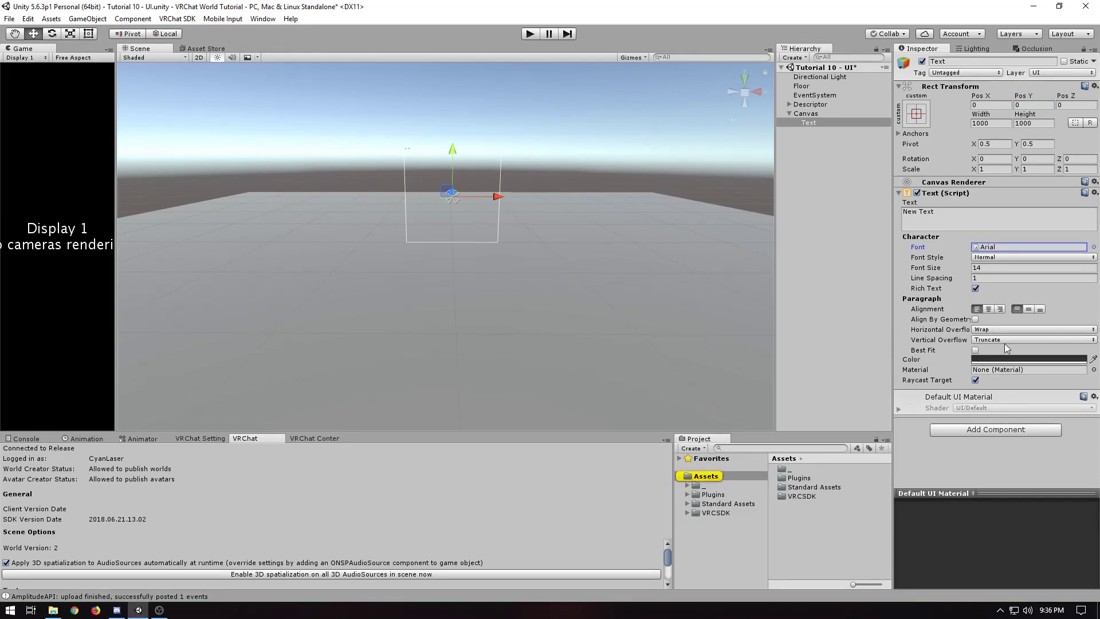
pyautogui.click(973, 268)
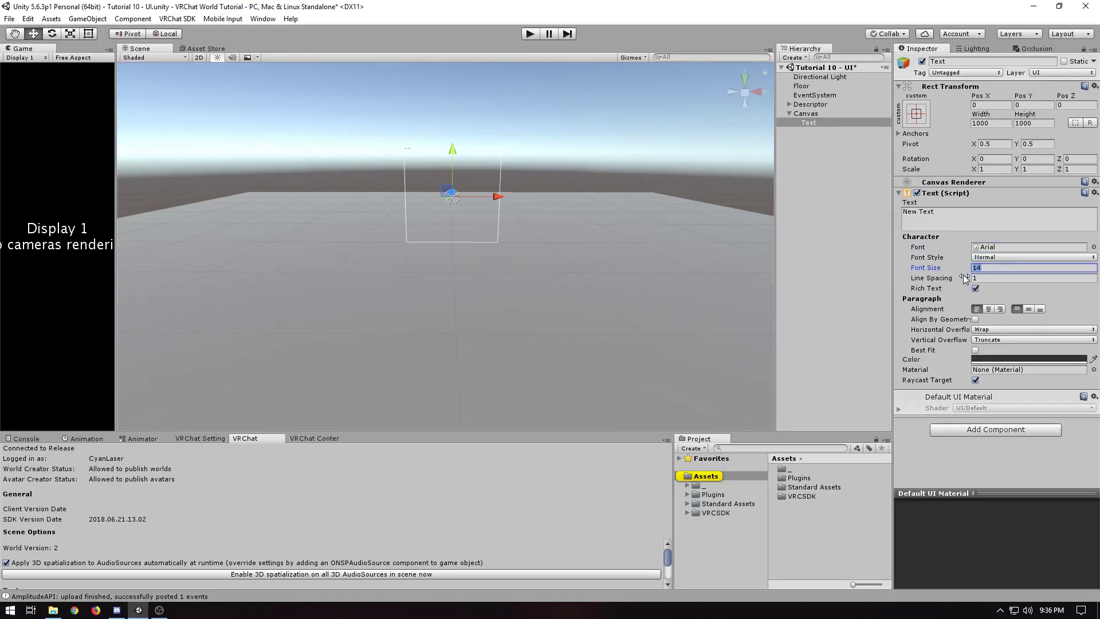
pyautogui.write('100')
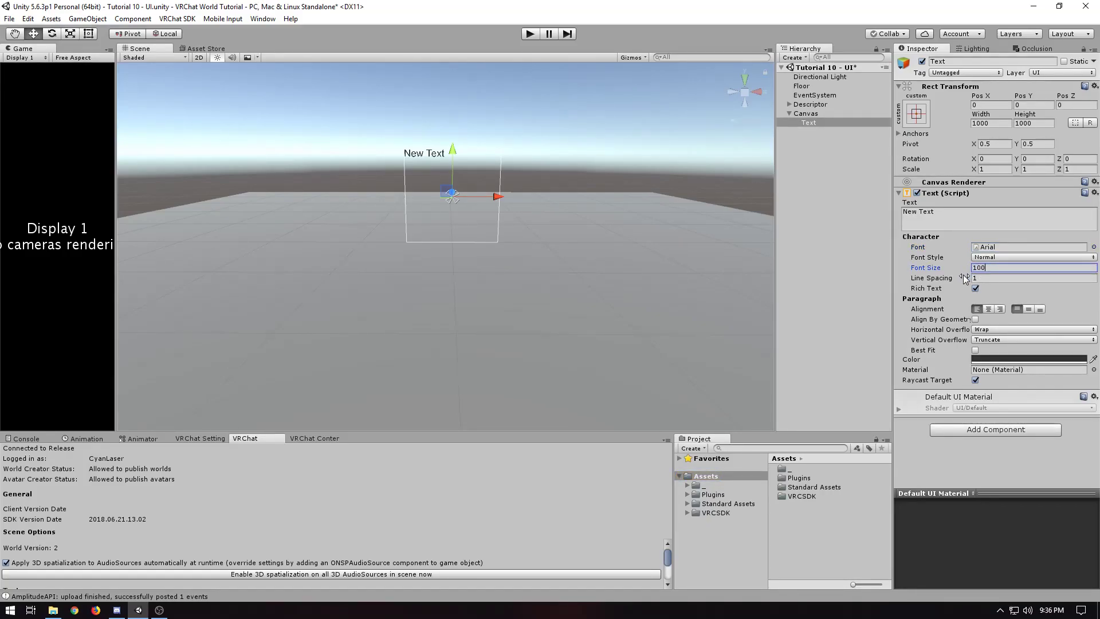
pyautogui.press('BackSpace')
pyautogui.press('BackSpace')
pyautogui.press('BackSpace')
pyautogui.write('400')
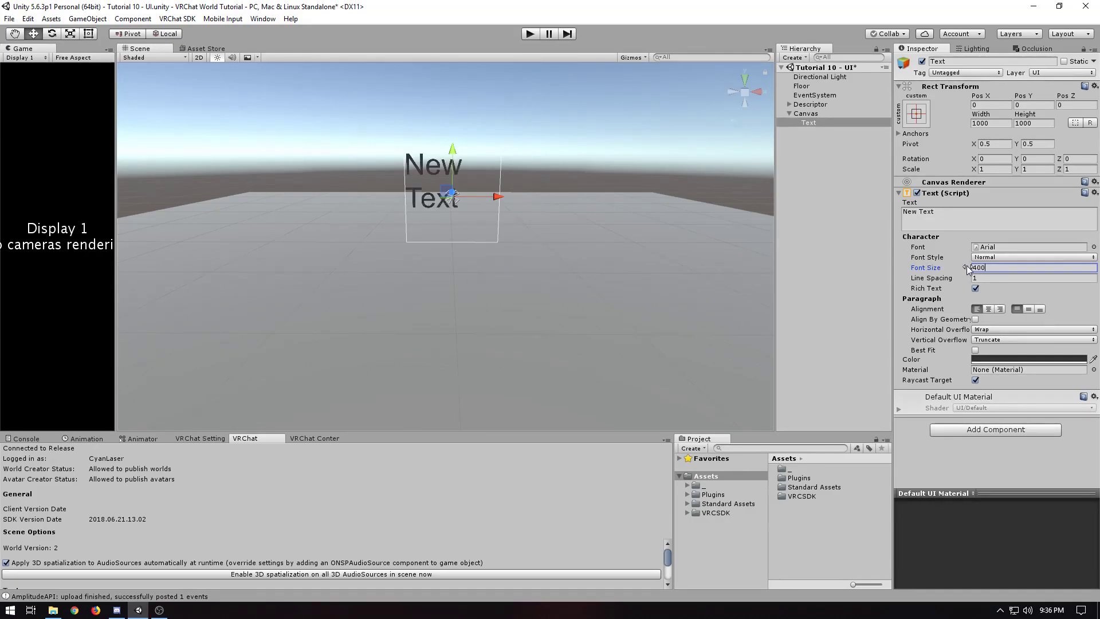
# Set the Text object's font size to 150 and centre its text horizontally
pyautogui.click(958, 267)
pyautogui.write('150')
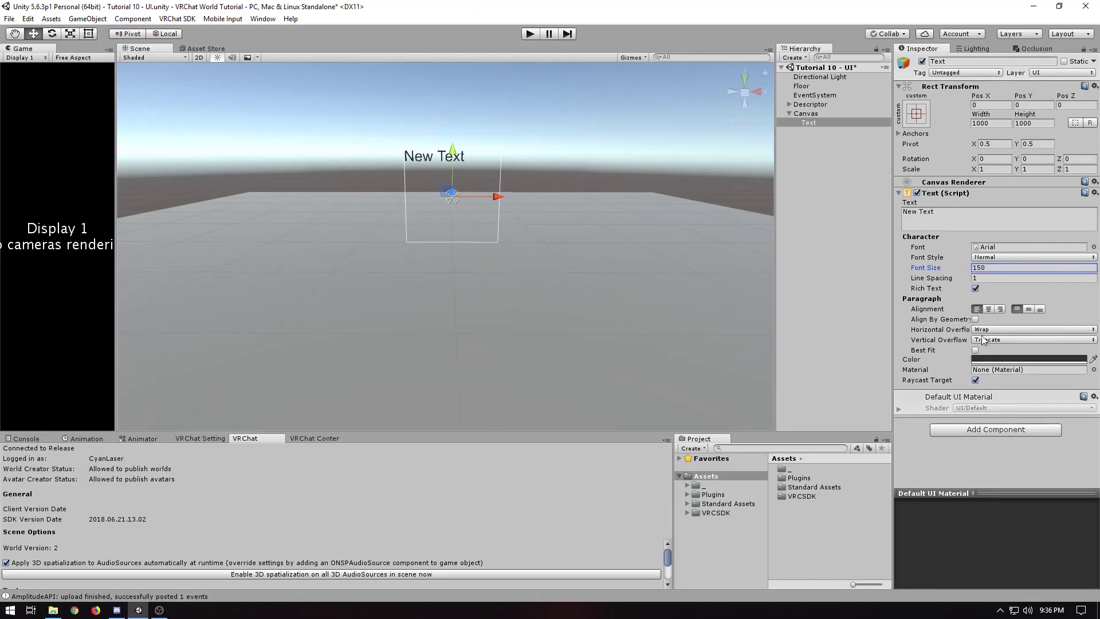
pyautogui.click(989, 309)
# Change the Text object's content to "Menu"
pyautogui.click(973, 221)
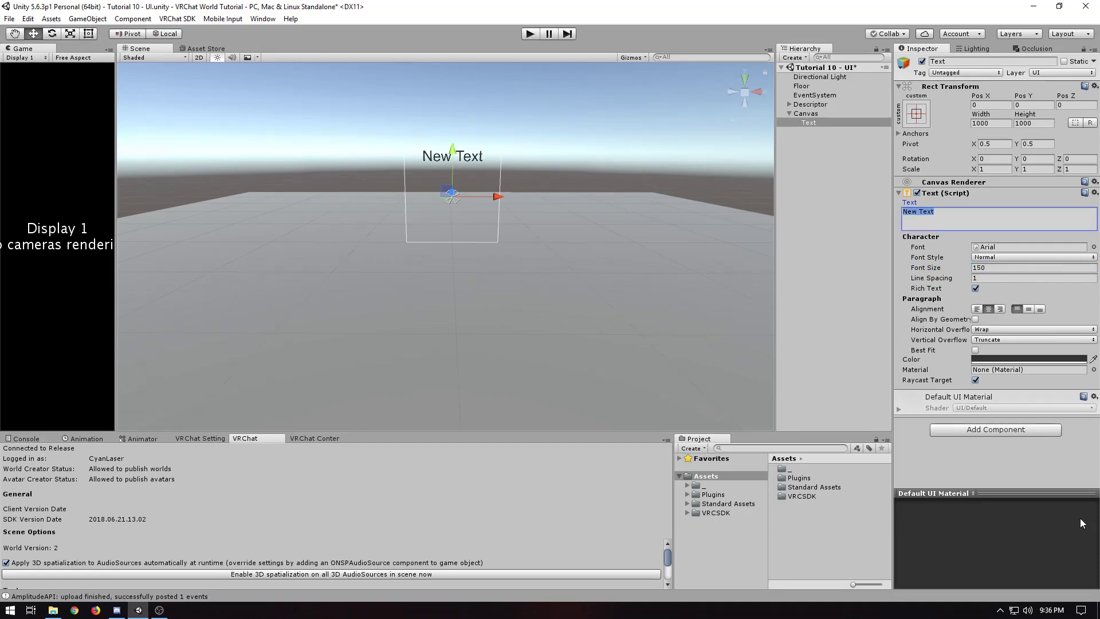
pyautogui.write('Menu')
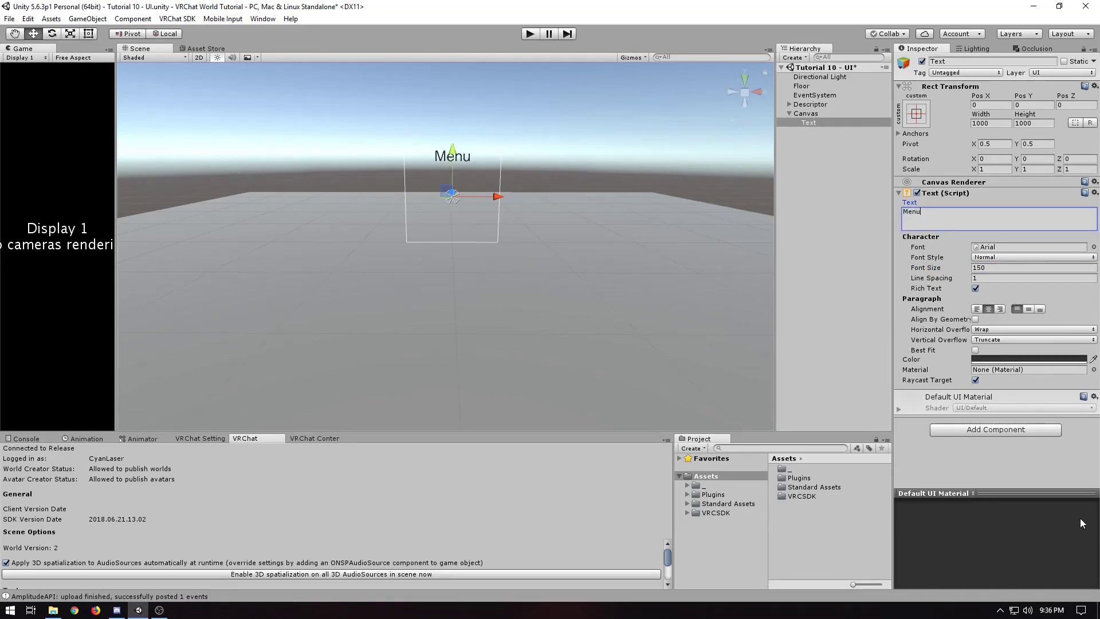
pyautogui.click(886, 297)
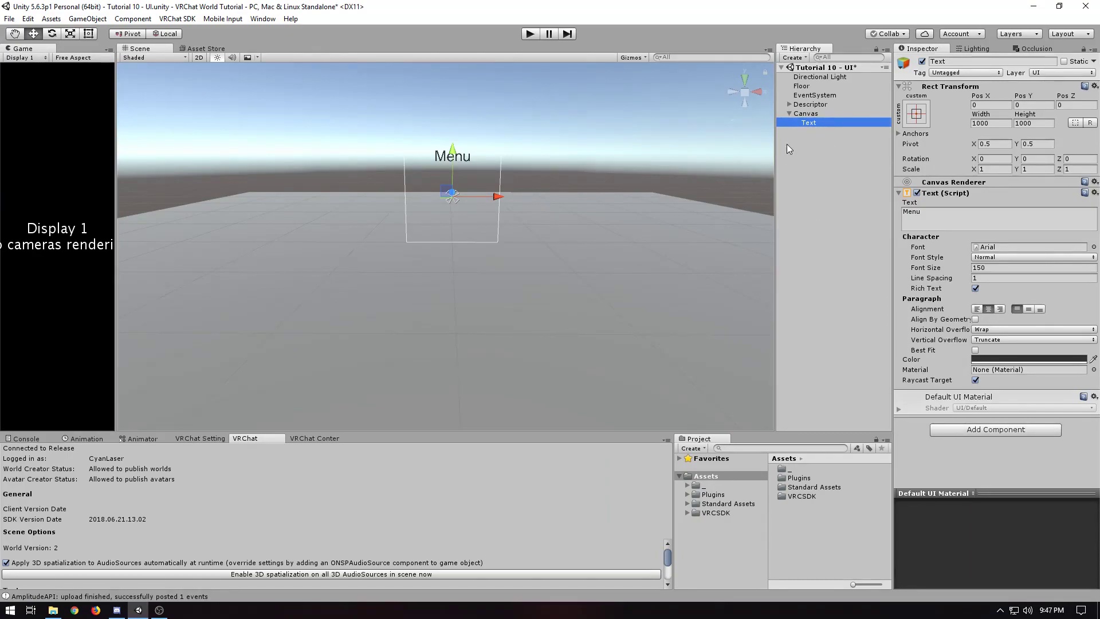
# Add a UI Button as a child of the Canvas
pyautogui.rightClick(805, 114)
pyautogui.moveTo(858, 281)
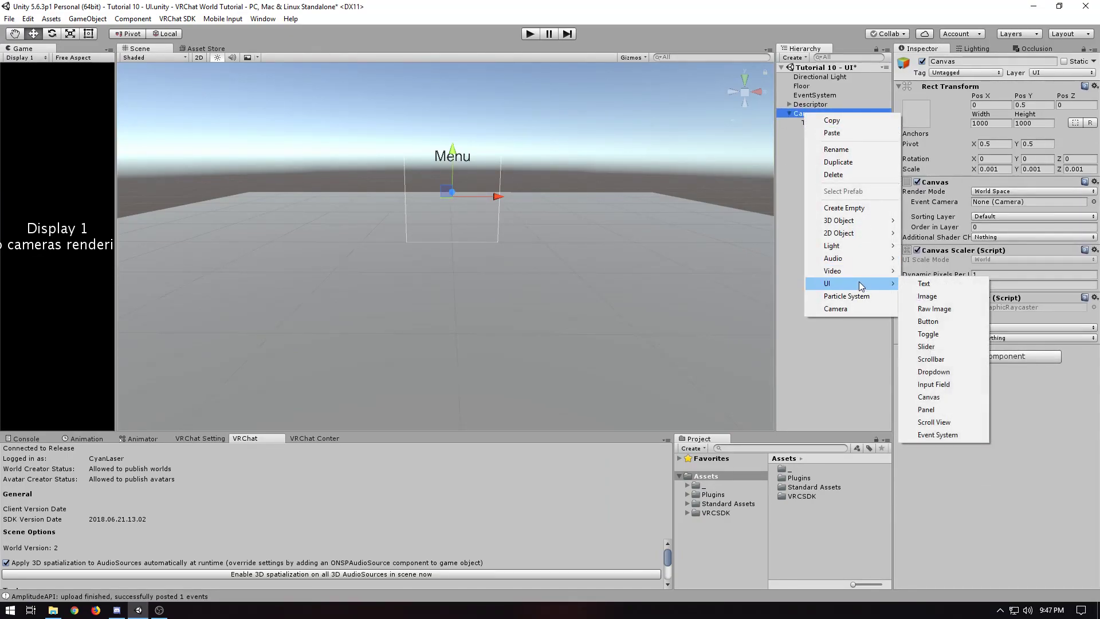
pyautogui.click(950, 322)
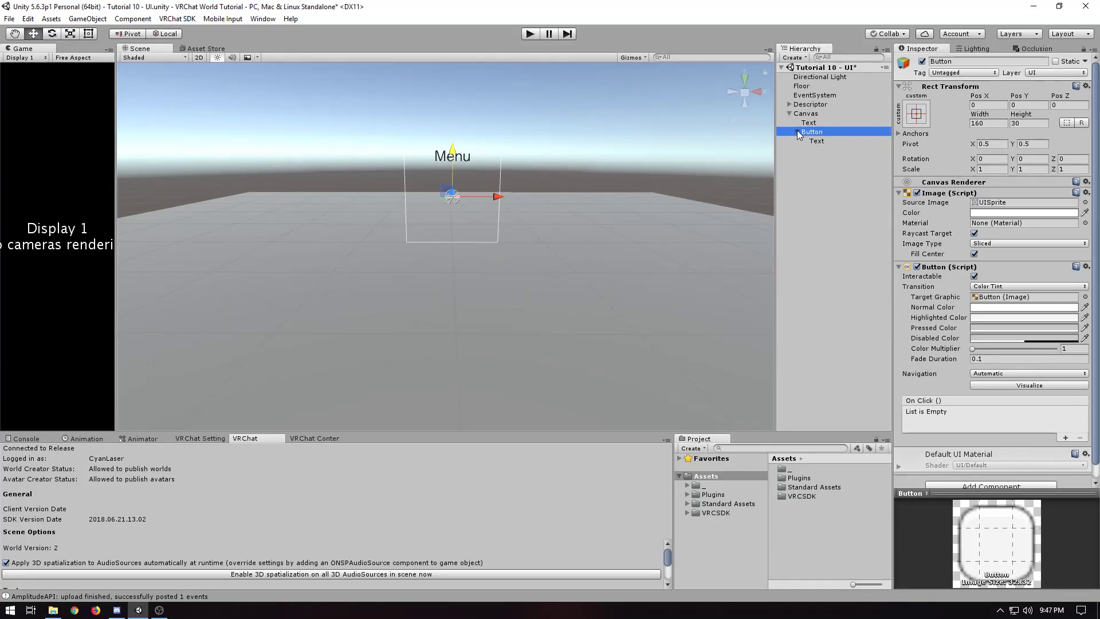
# Size the button to 800 wide by 200 high and raise it just below the Menu text, at about Pos Y 215
pyautogui.click(987, 123)
pyautogui.write('800')
pyautogui.press('Tab')
pyautogui.write('0220')
pyautogui.press('BackSpace')
pyautogui.press('BackSpace')
pyautogui.write('00')
pyautogui.press('Return')
pyautogui.moveTo(453, 152); pyautogui.dragTo(455, 130)
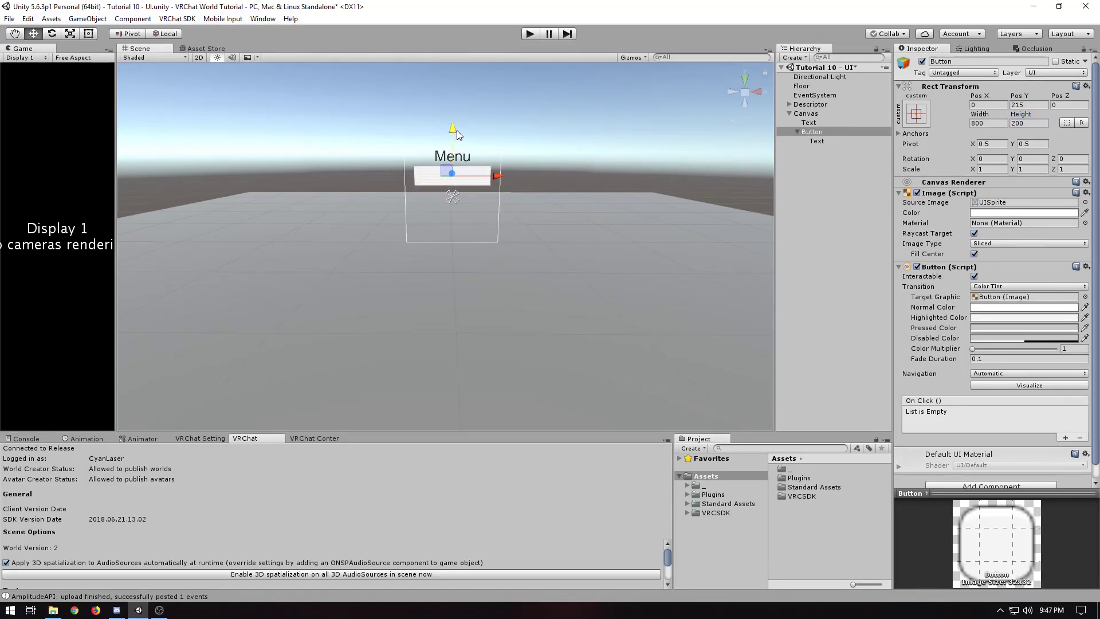
# Set the font size of the button's Text label to 150
pyautogui.click(844, 141)
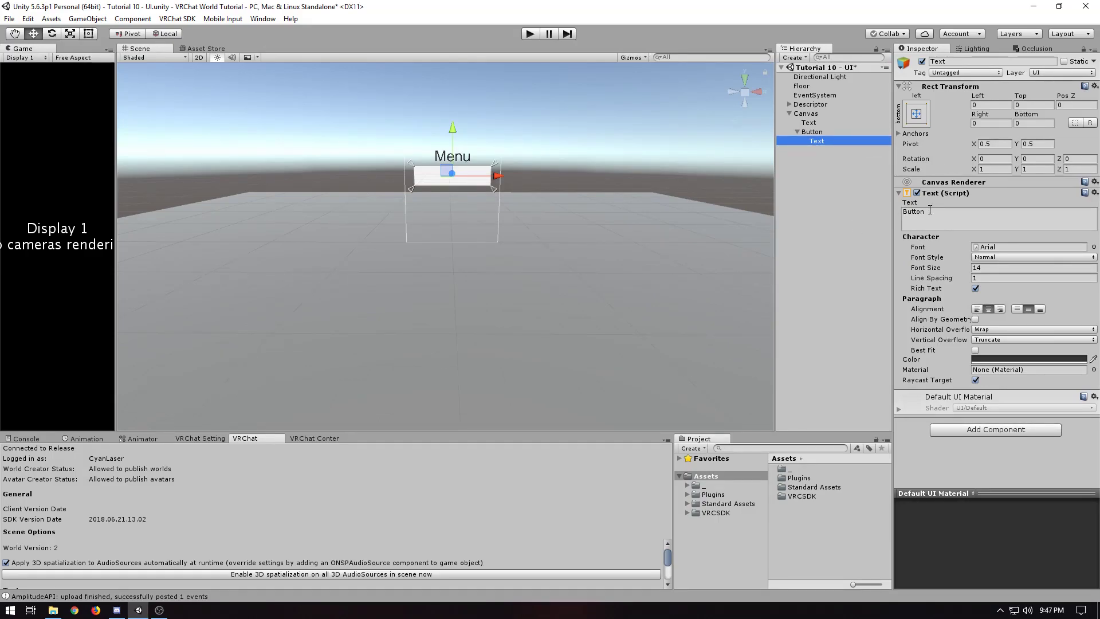
pyautogui.click(960, 267)
pyautogui.write('150')
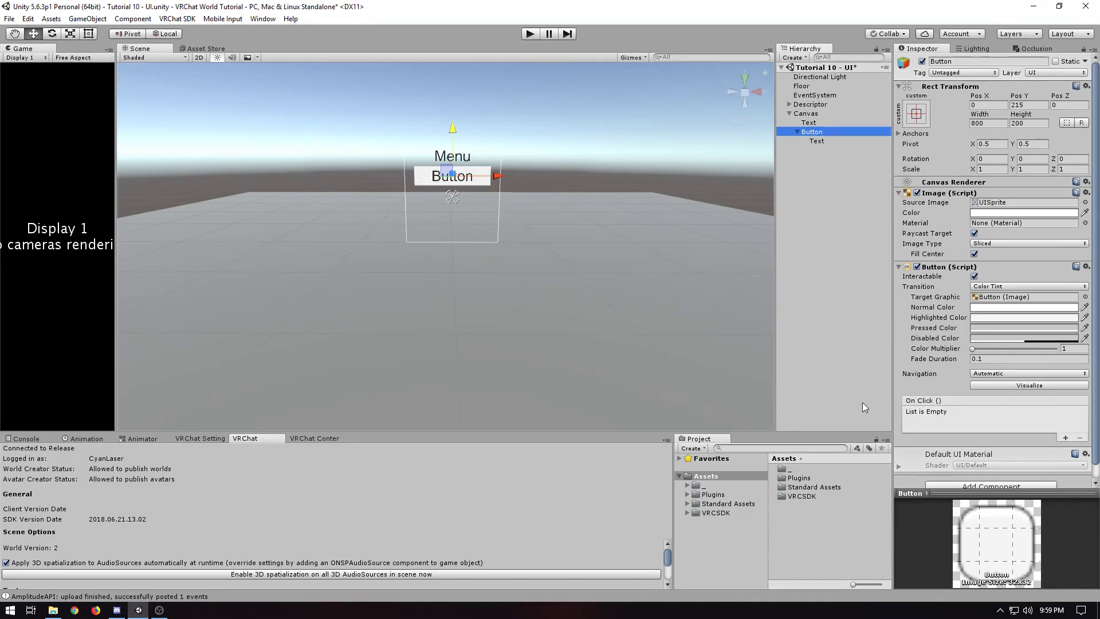
# Try an On Click entry that calls GameObject.SetActive on the button itself, and remove the entry
pyautogui.click(1064, 437)
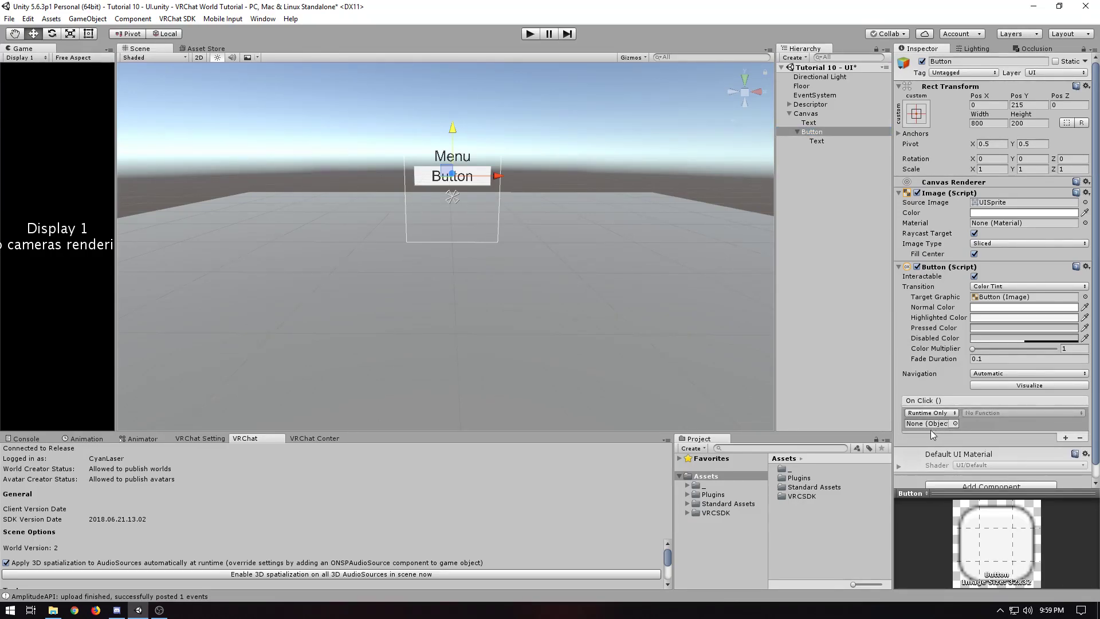
pyautogui.moveTo(812, 132); pyautogui.dragTo(931, 424)
pyautogui.click(990, 413)
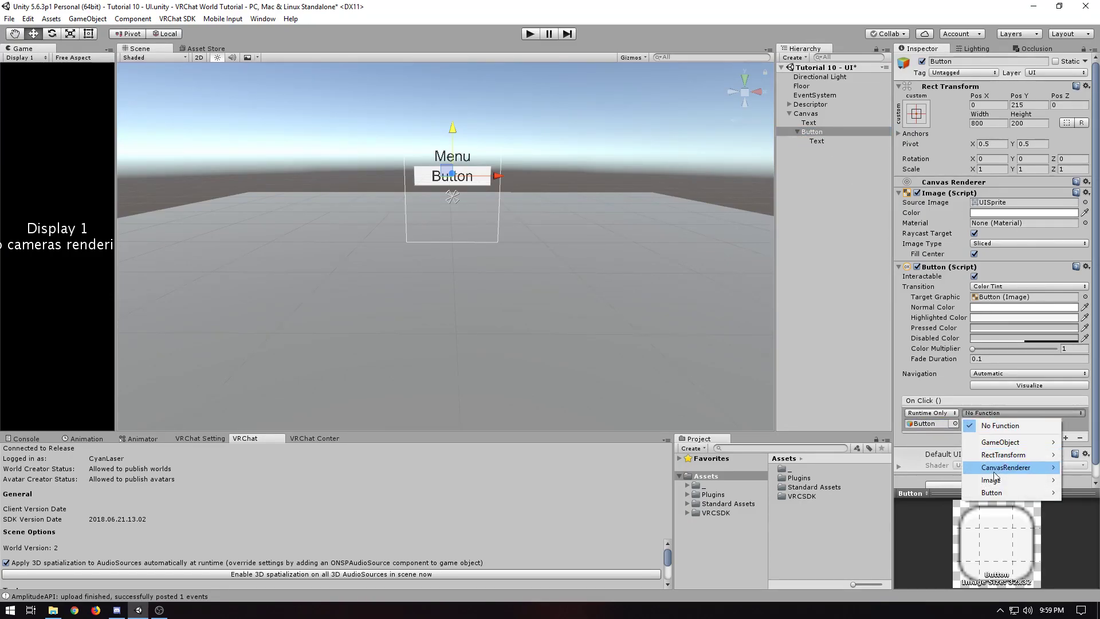
pyautogui.moveTo(997, 444)
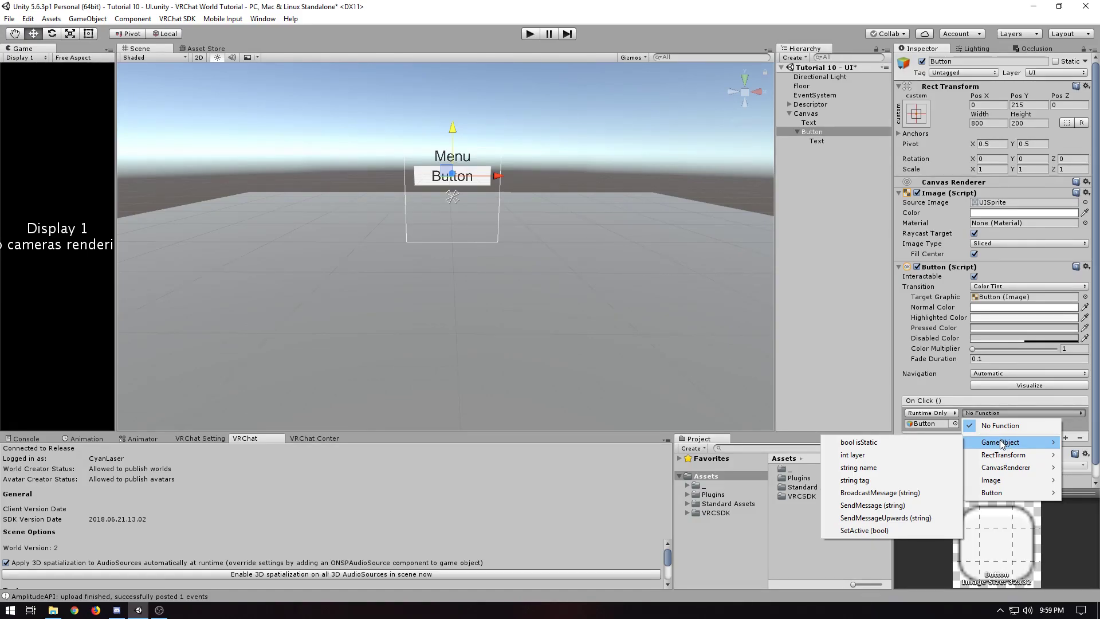
pyautogui.click(843, 530)
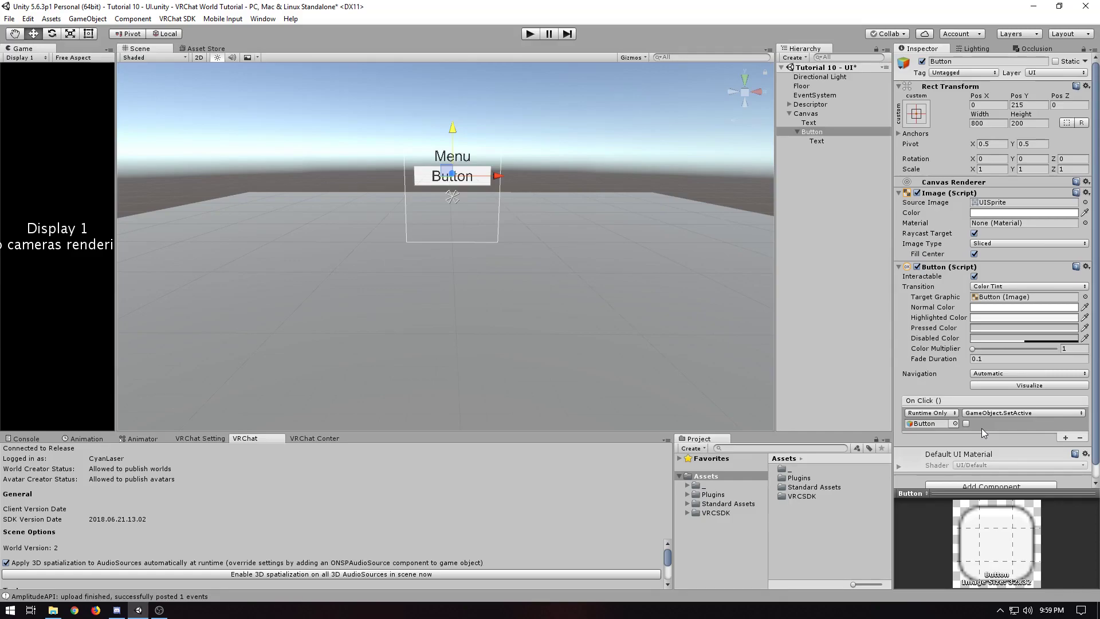
pyautogui.click(1079, 438)
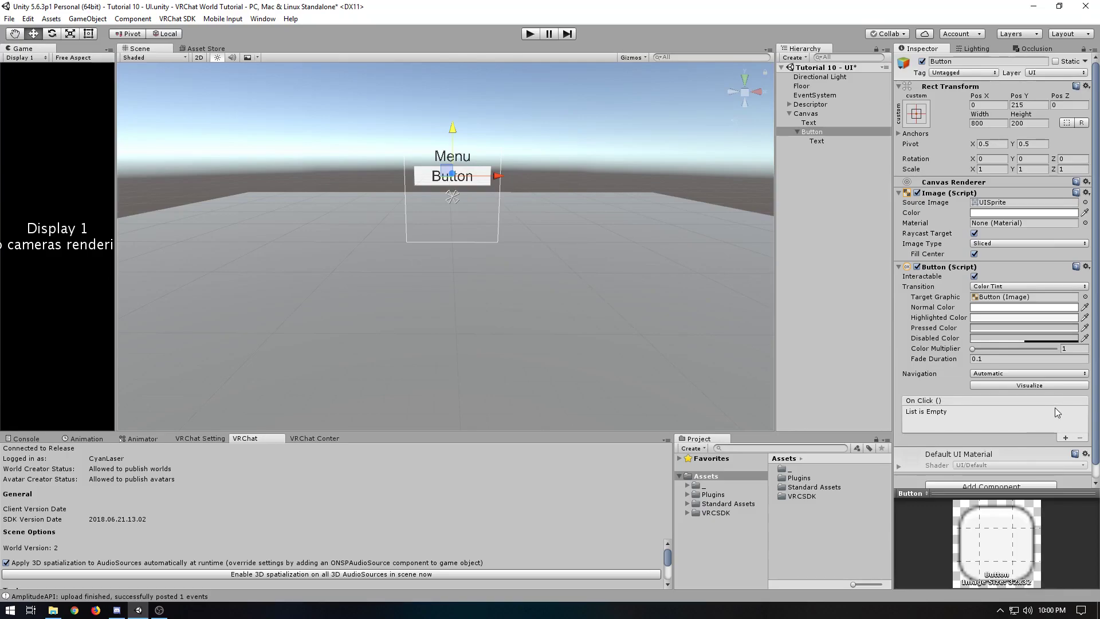
# Create a 3D Cube at the scene root, outside the Canvas, and reset its transform
pyautogui.rightClick(796, 166)
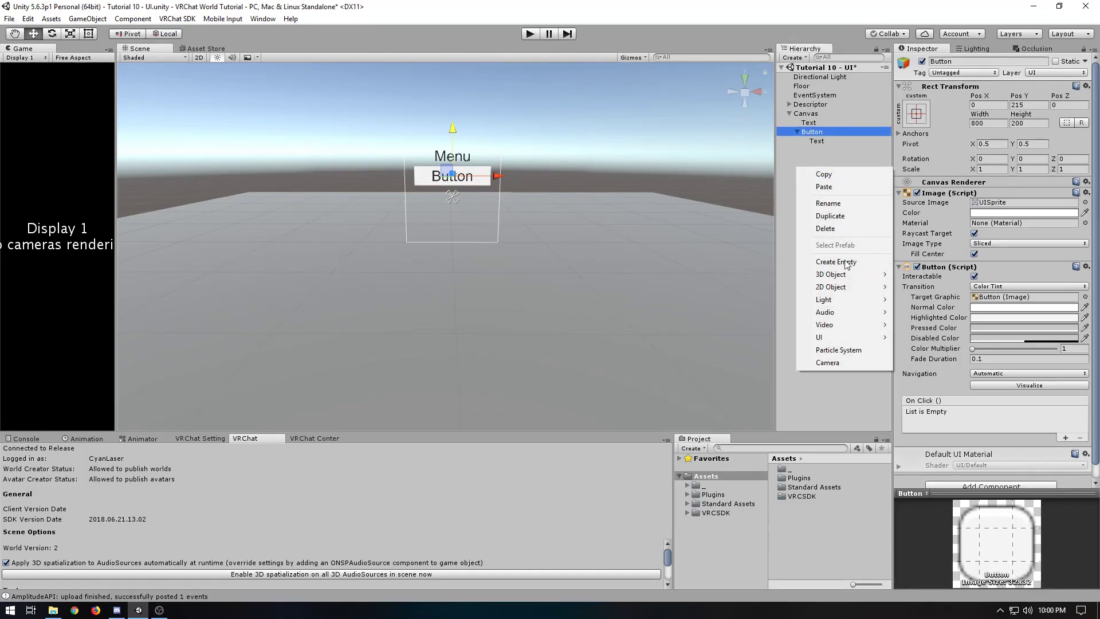
pyautogui.moveTo(840, 276)
pyautogui.click(905, 273)
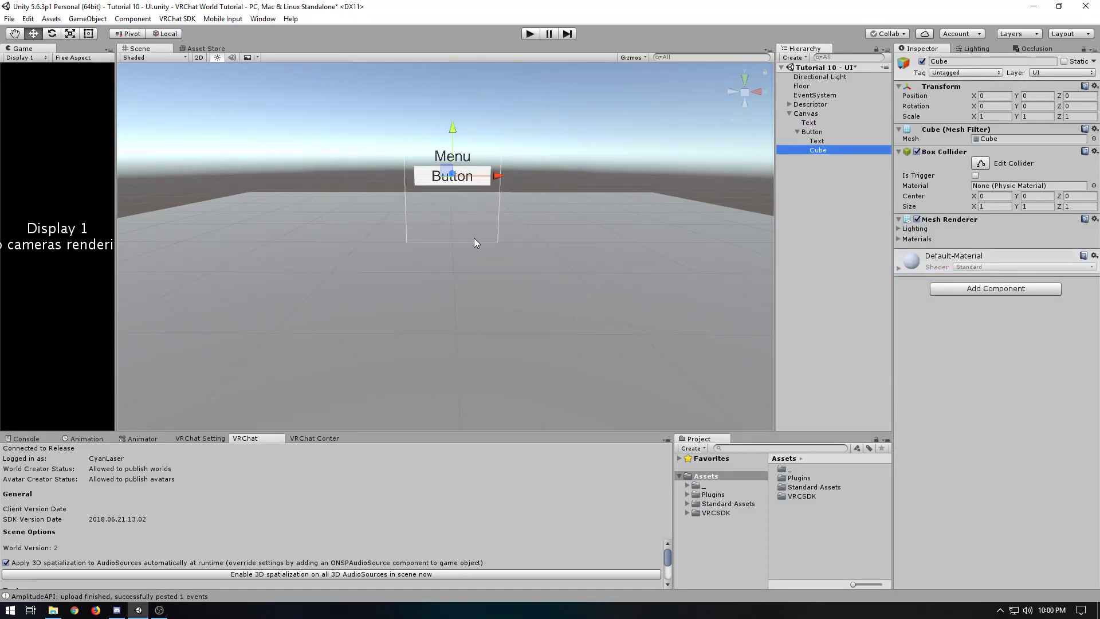
pyautogui.rightClick(944, 89)
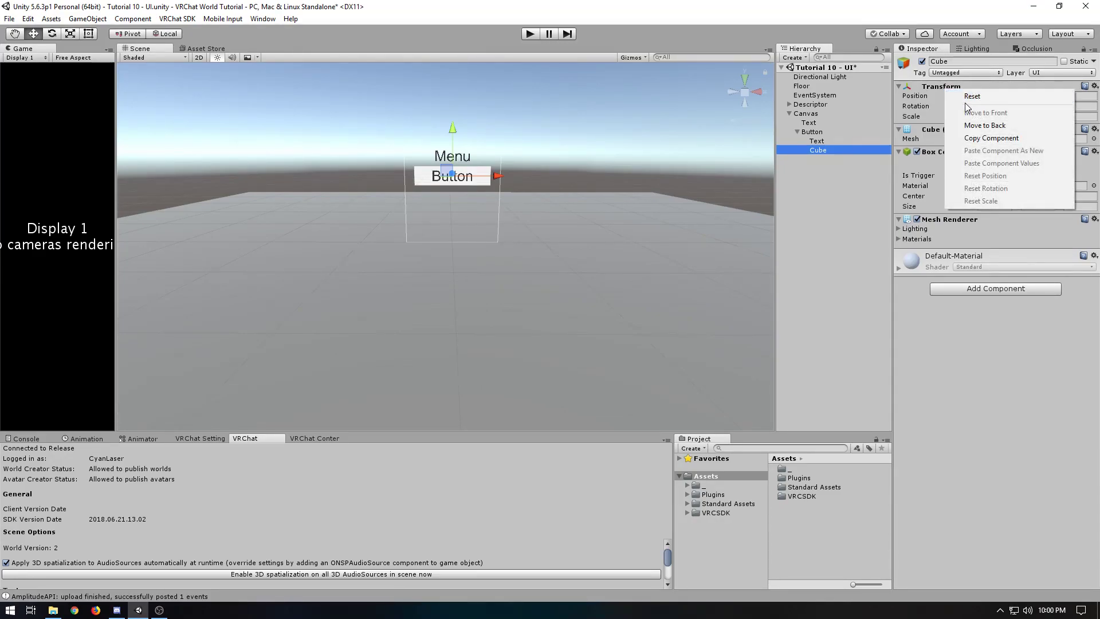
pyautogui.click(827, 160)
pyautogui.rightClick(931, 88)
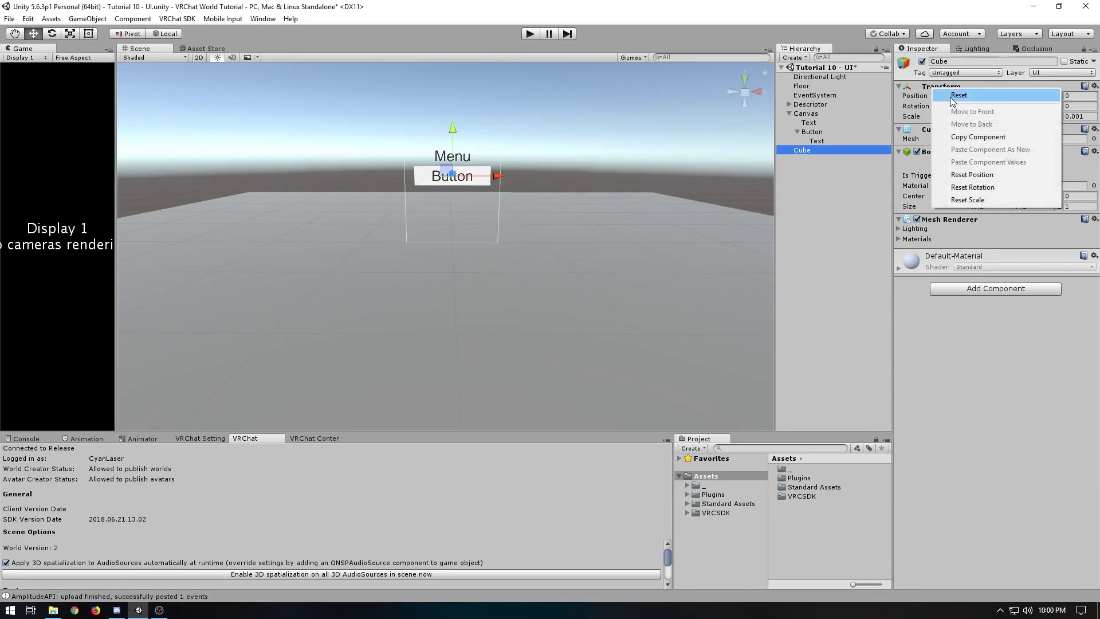
pyautogui.click(949, 96)
# Move the cube along the X axis to position X 1 and deactivate it
pyautogui.moveTo(498, 244); pyautogui.dragTo(614, 239)
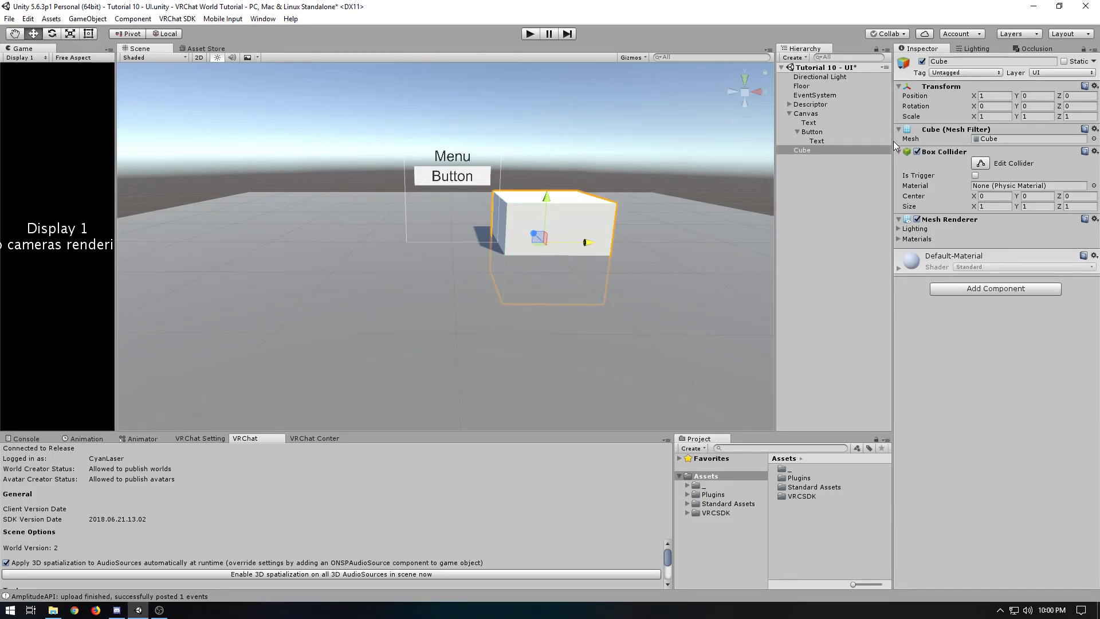
pyautogui.click(922, 61)
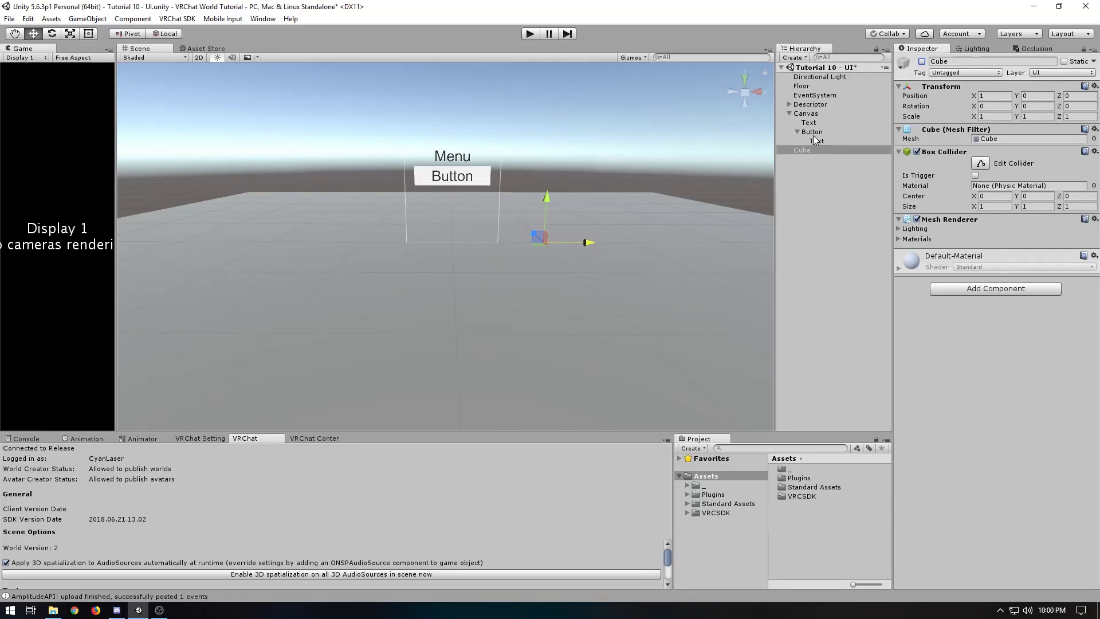
# Add an On Click entry to the Button that calls GameObject.SetActive on the cube with the value enabled
pyautogui.click(818, 134)
pyautogui.click(1065, 438)
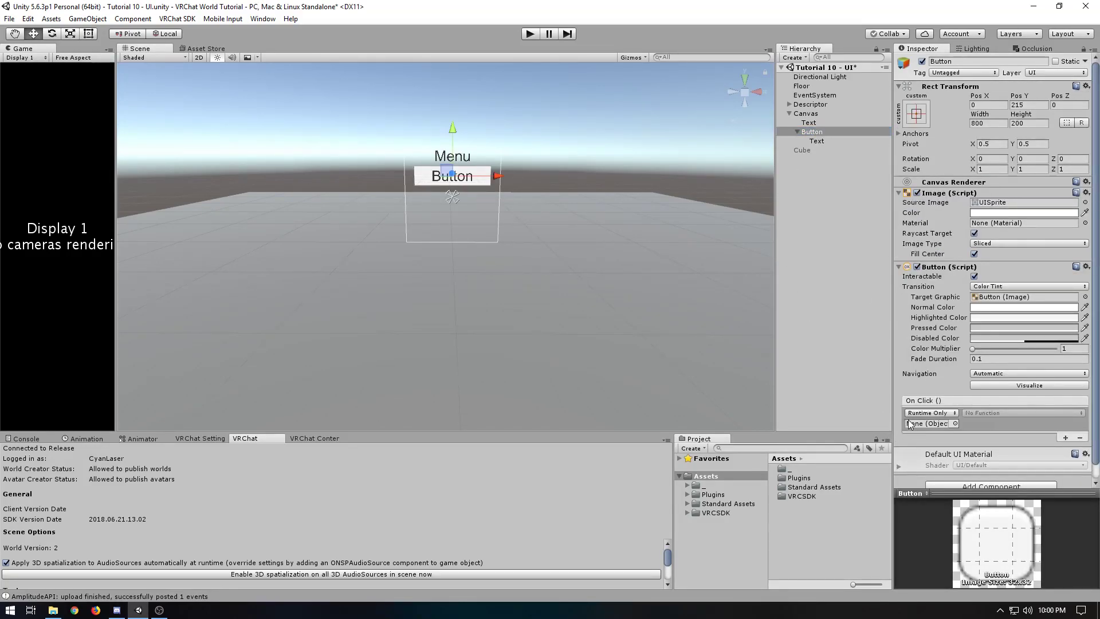
pyautogui.moveTo(800, 150); pyautogui.dragTo(923, 424)
pyautogui.click(993, 413)
pyautogui.moveTo(1000, 442)
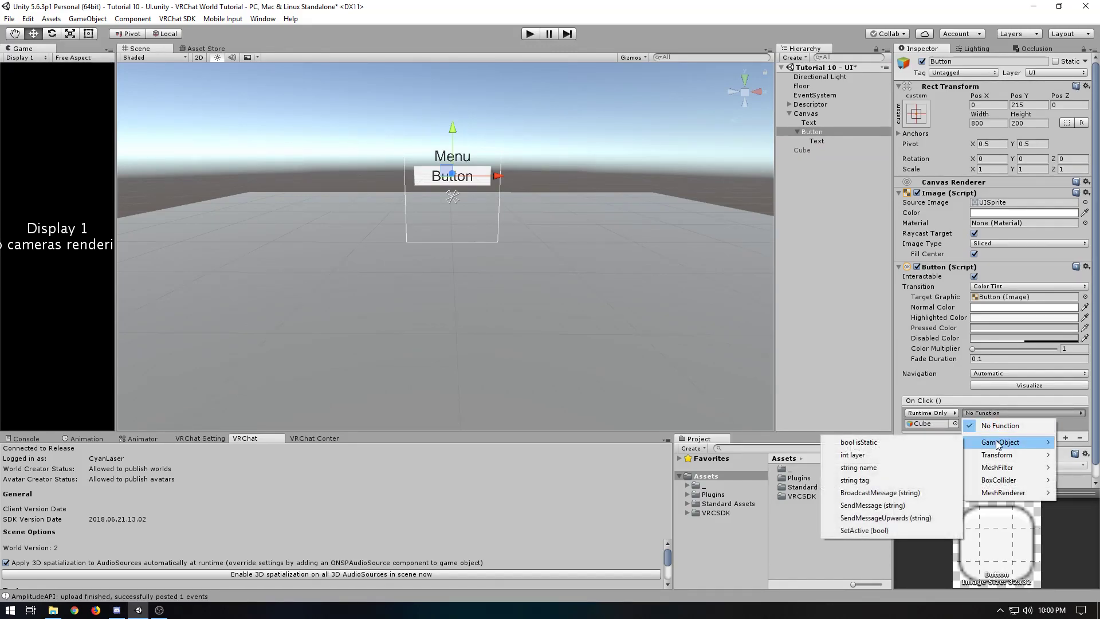
pyautogui.click(882, 530)
pyautogui.click(966, 423)
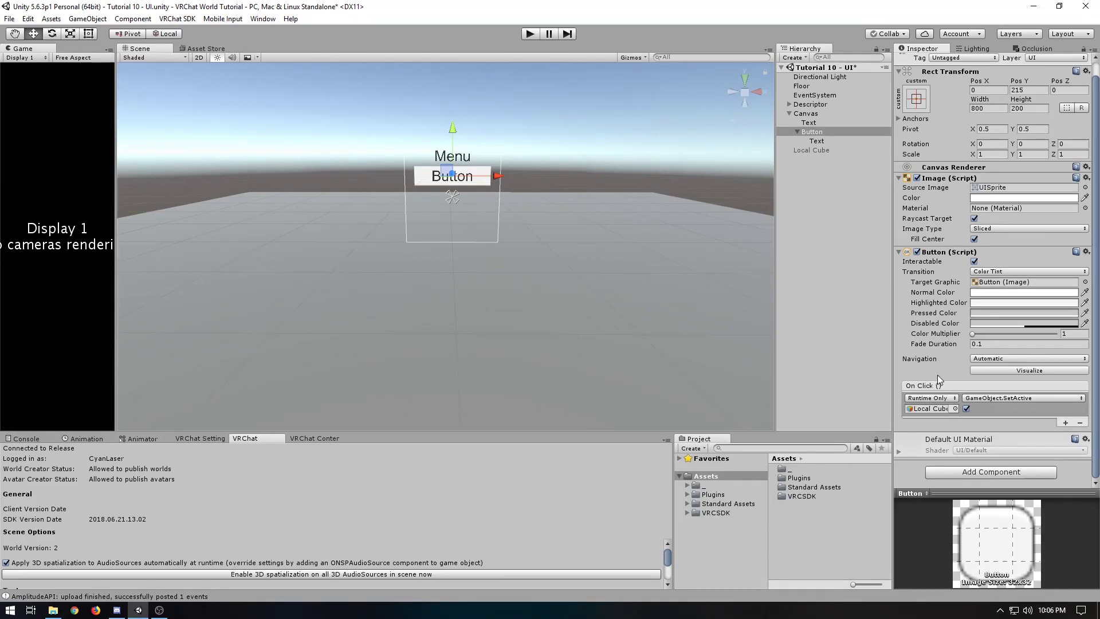
# Add a VRC_Trigger component to the Button with a Custom trigger named "Turn on Cube"
pyautogui.click(963, 472)
pyautogui.click(965, 321)
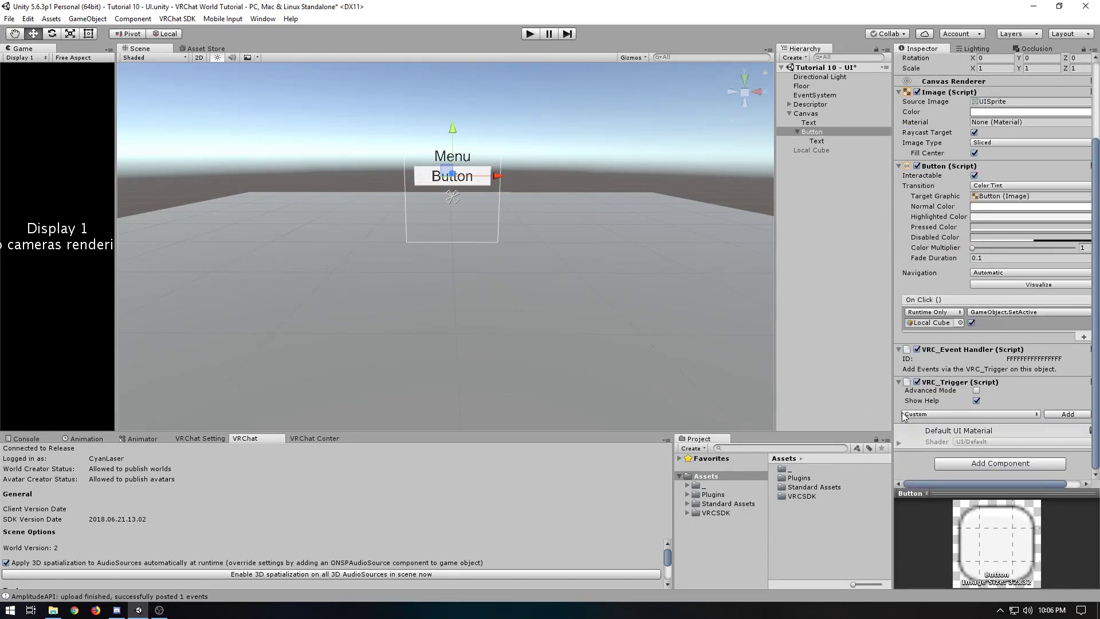
pyautogui.click(1070, 414)
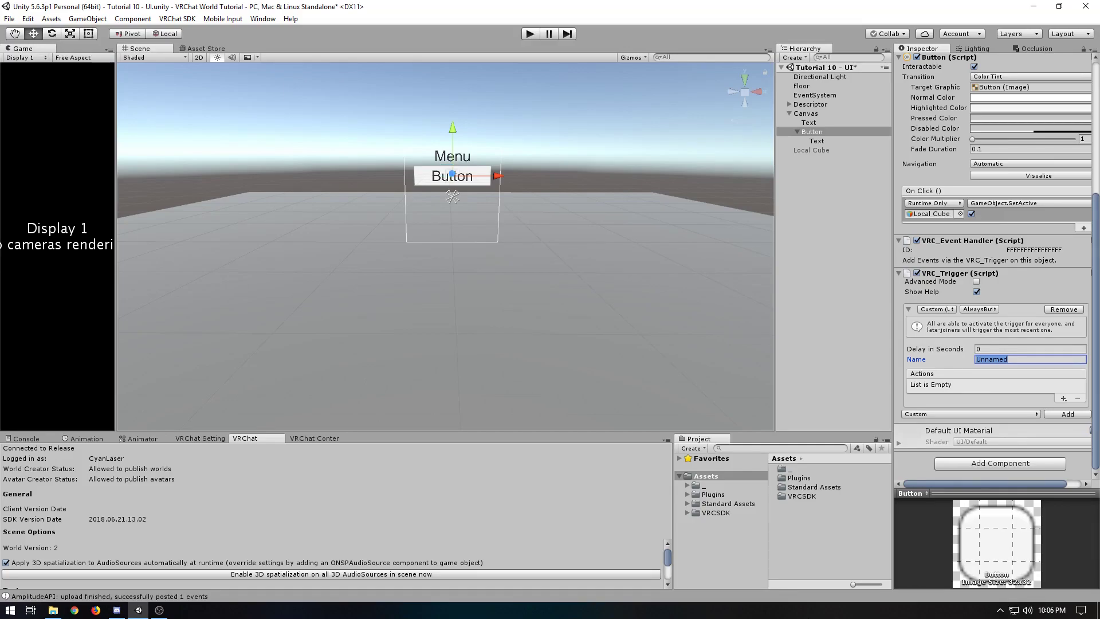
pyautogui.write('Turn on Cube')
# Duplicate the Local Cube, rename the copy "Global Cube" and move it to position X -1
pyautogui.click(810, 150)
pyautogui.hotkey('ctrl', 'd')
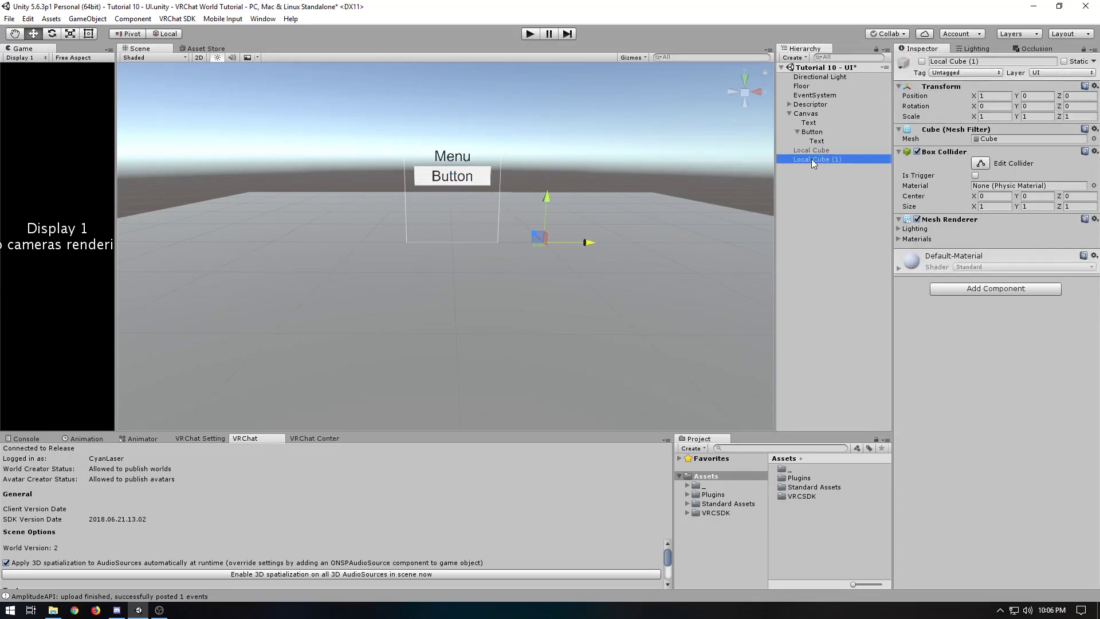
pyautogui.click(825, 159)
pyautogui.write('Global Cube')
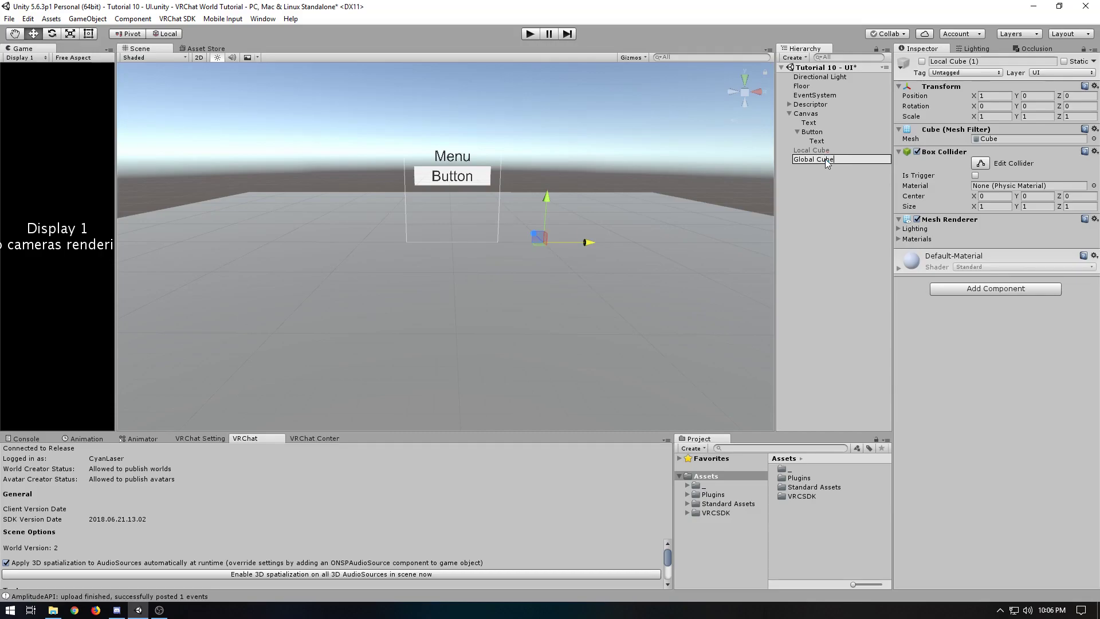
pyautogui.press('Return')
pyautogui.moveTo(592, 242); pyautogui.dragTo(403, 235)
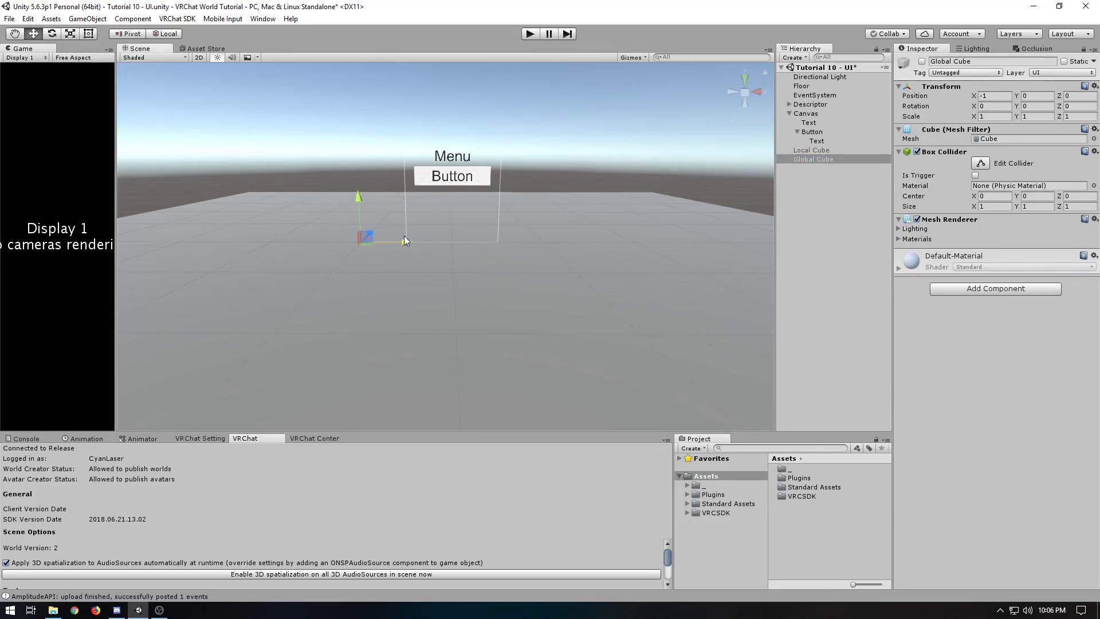
# Add a SetGameObjectActive action to the Button's "Turn on Cube" trigger with the Global Cube as receiver
pyautogui.click(822, 132)
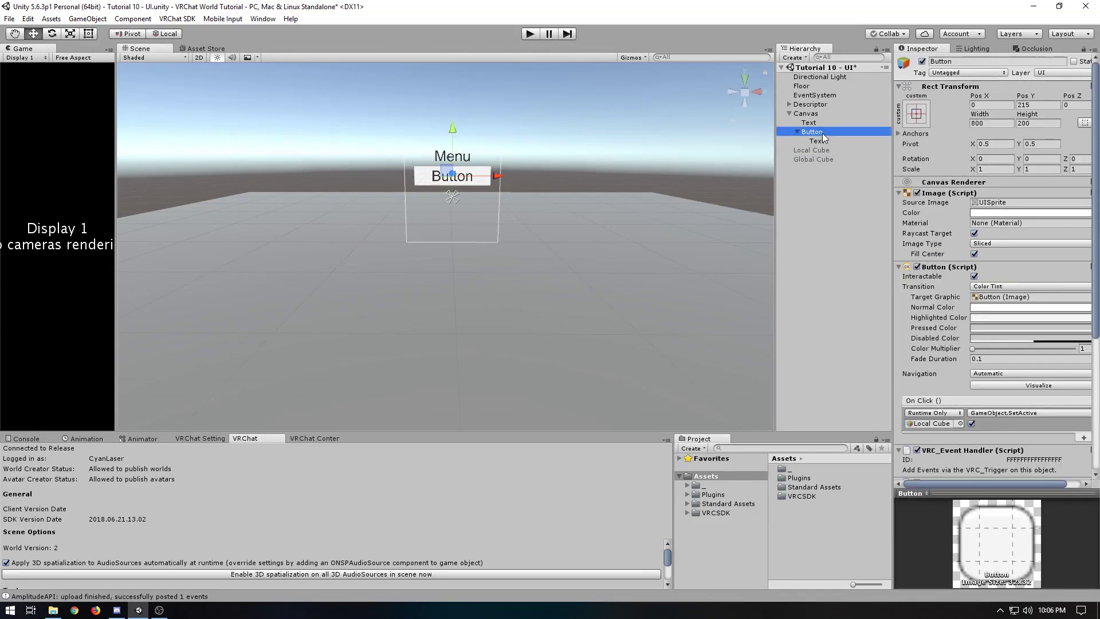
pyautogui.scroll(-5, 946, 199)
pyautogui.click(1063, 400)
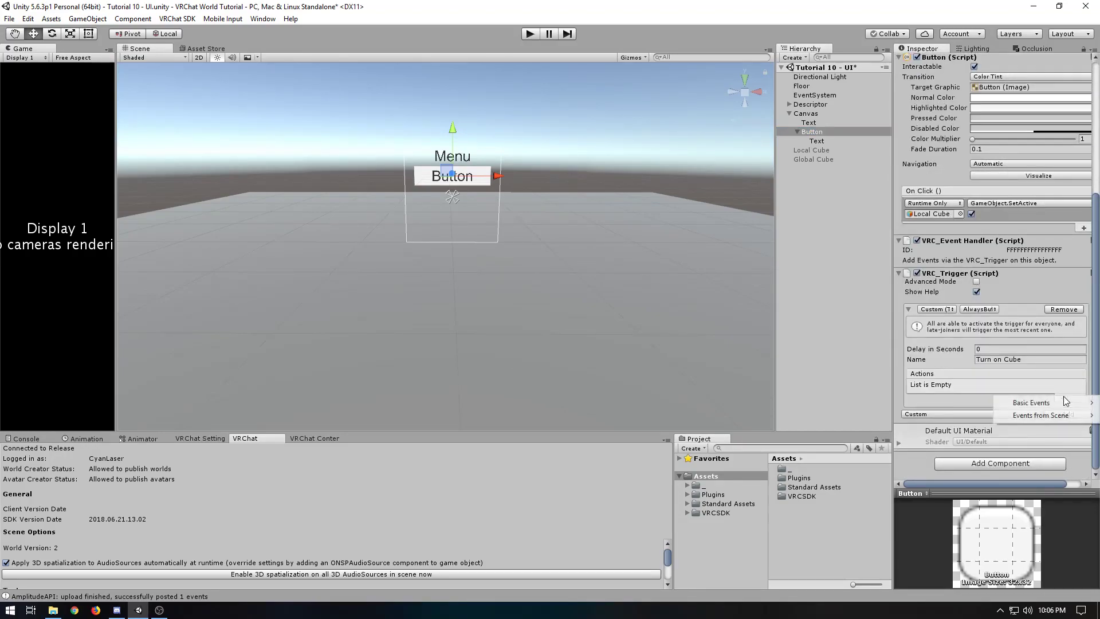
pyautogui.moveTo(1060, 402)
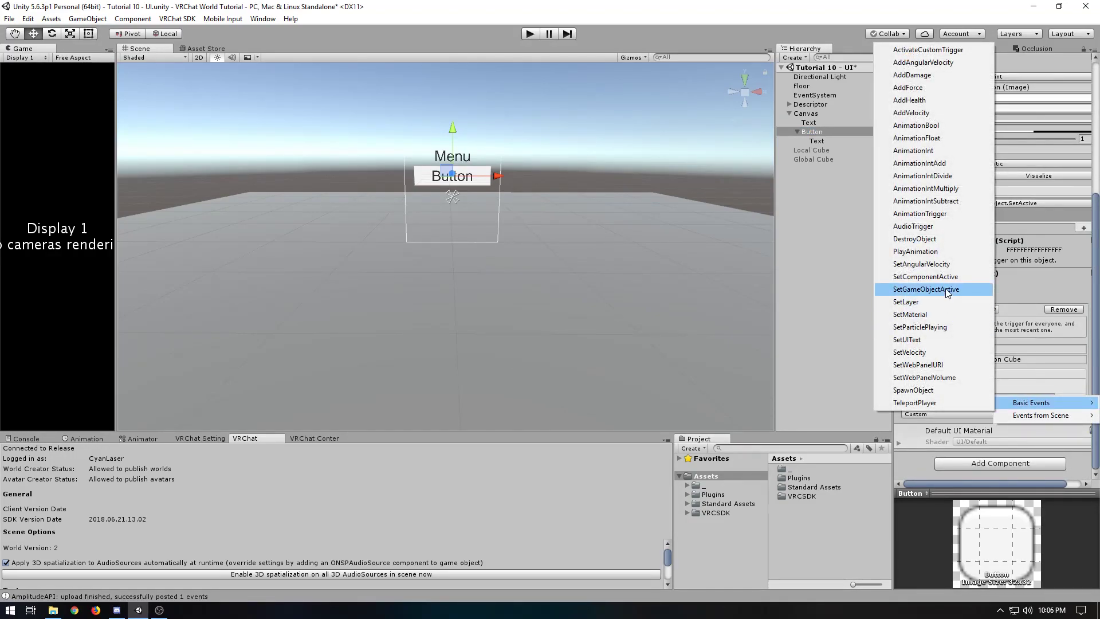
pyautogui.click(946, 289)
pyautogui.click(948, 386)
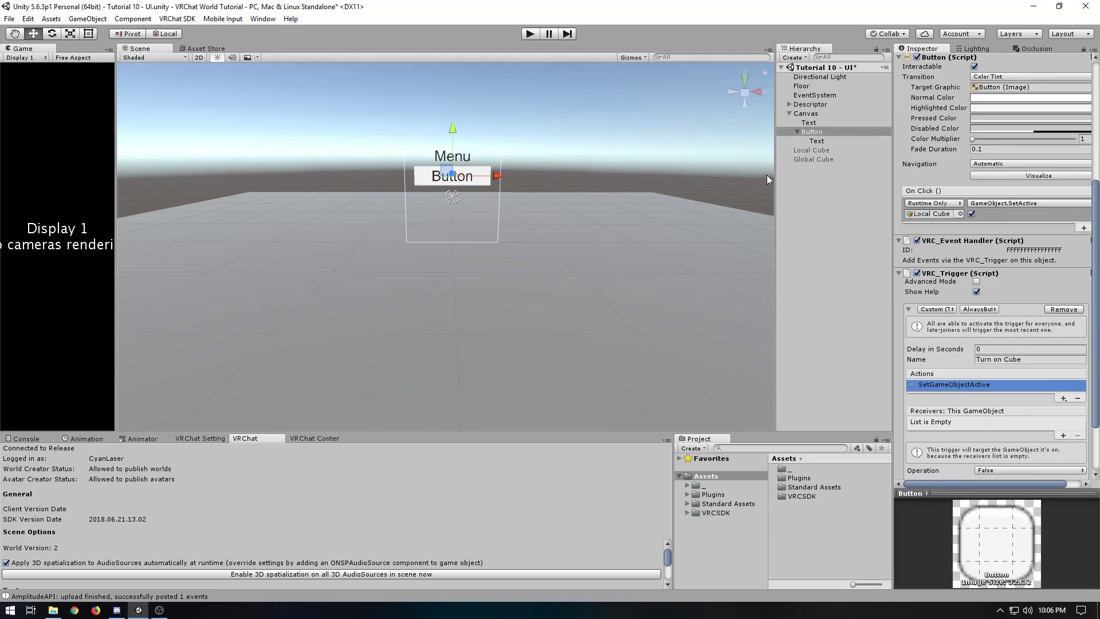
pyautogui.moveTo(806, 159); pyautogui.dragTo(961, 409)
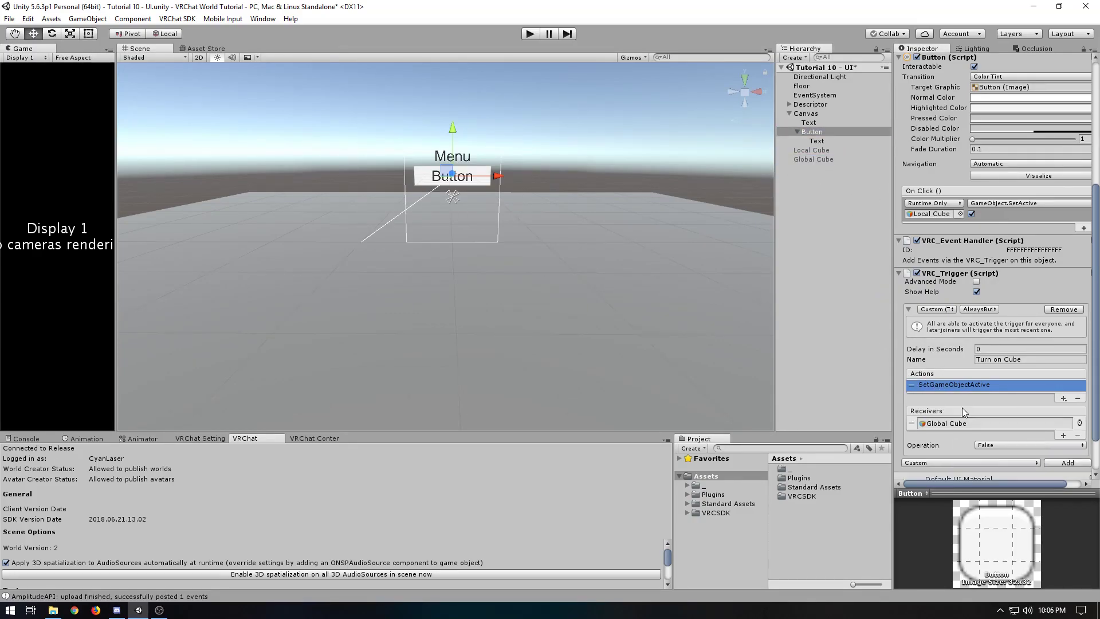
# Set the action's Operation to True and choose AlwaysBufferOne as the trigger's broadcast type
pyautogui.click(1002, 447)
pyautogui.click(986, 467)
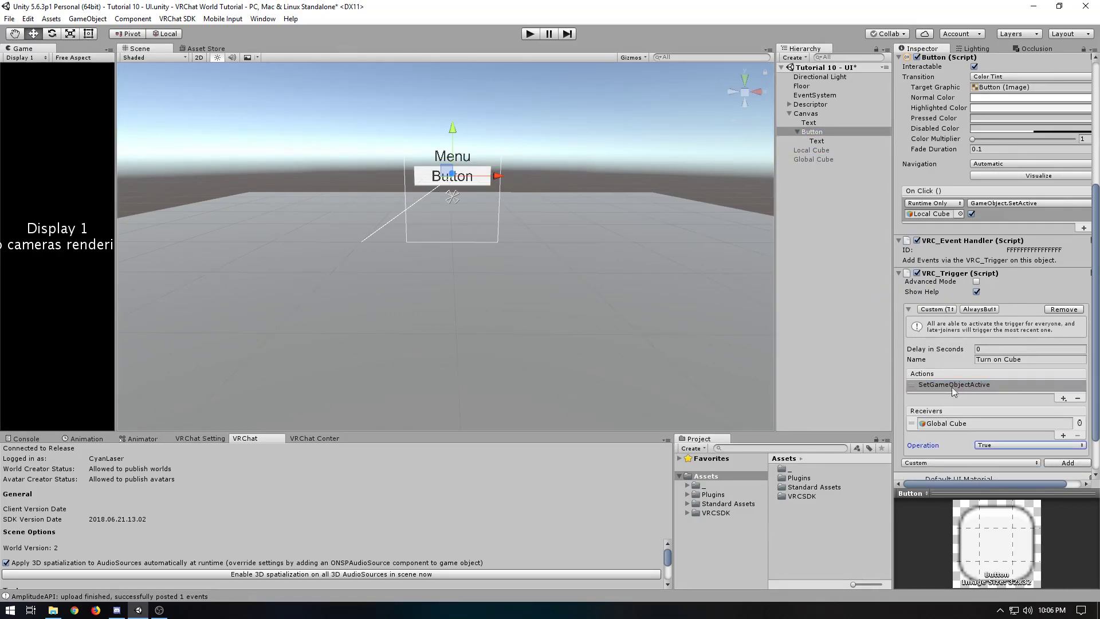
pyautogui.click(980, 310)
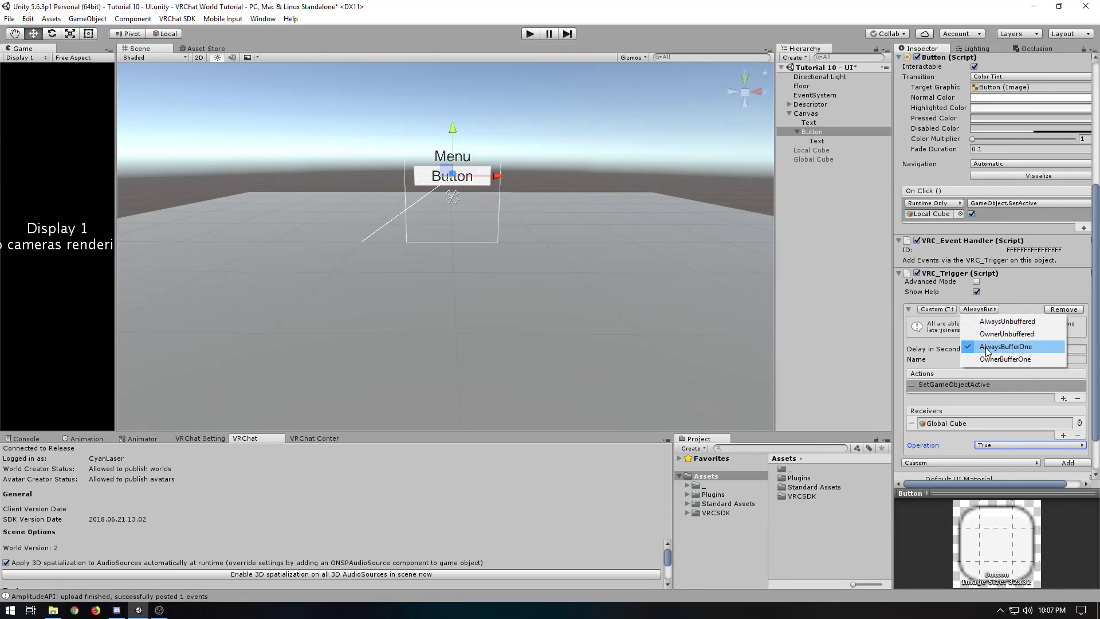
pyautogui.click(986, 347)
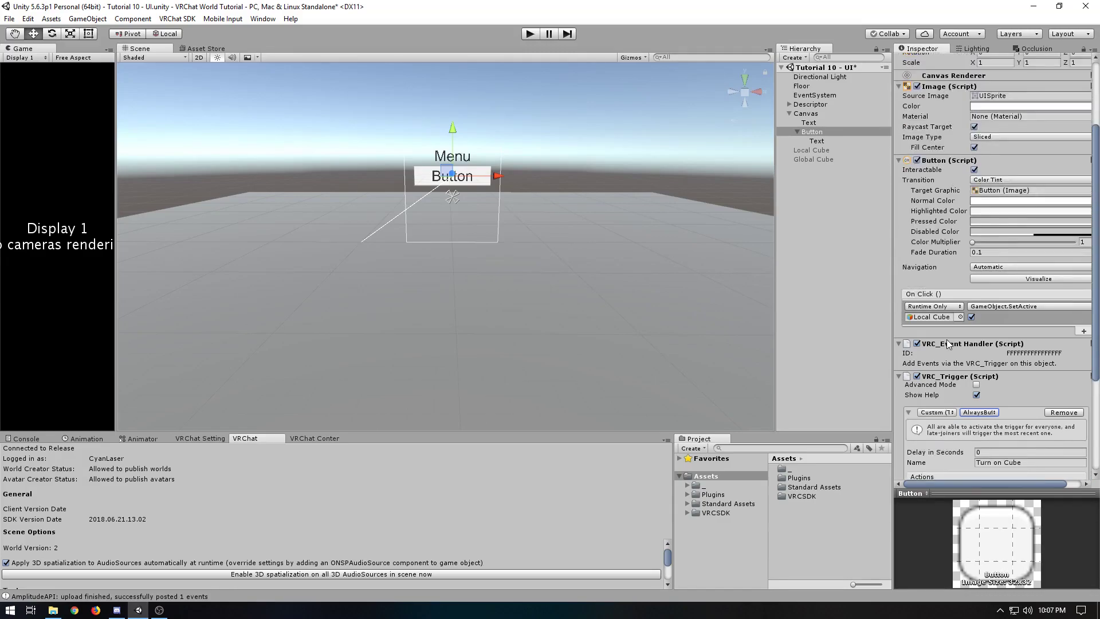
# Add a second On Click entry targeting the Button itself and calling VRC_Trigger.SendMessage (string)
pyautogui.scroll(2, 972, 267)
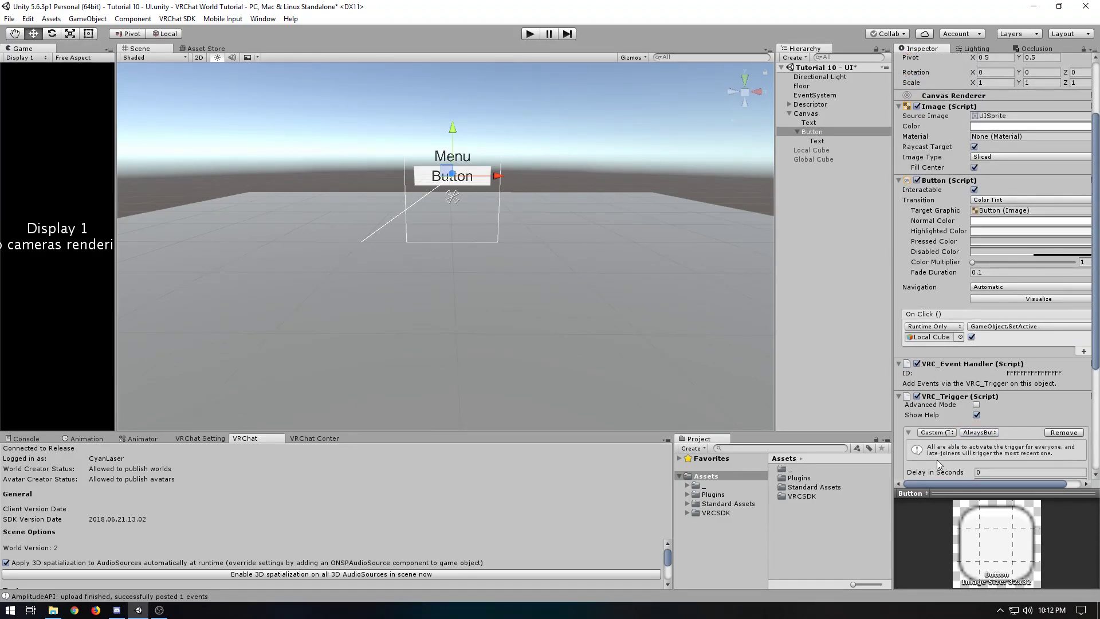
pyautogui.scroll(-2, 936, 464)
pyautogui.click(1083, 316)
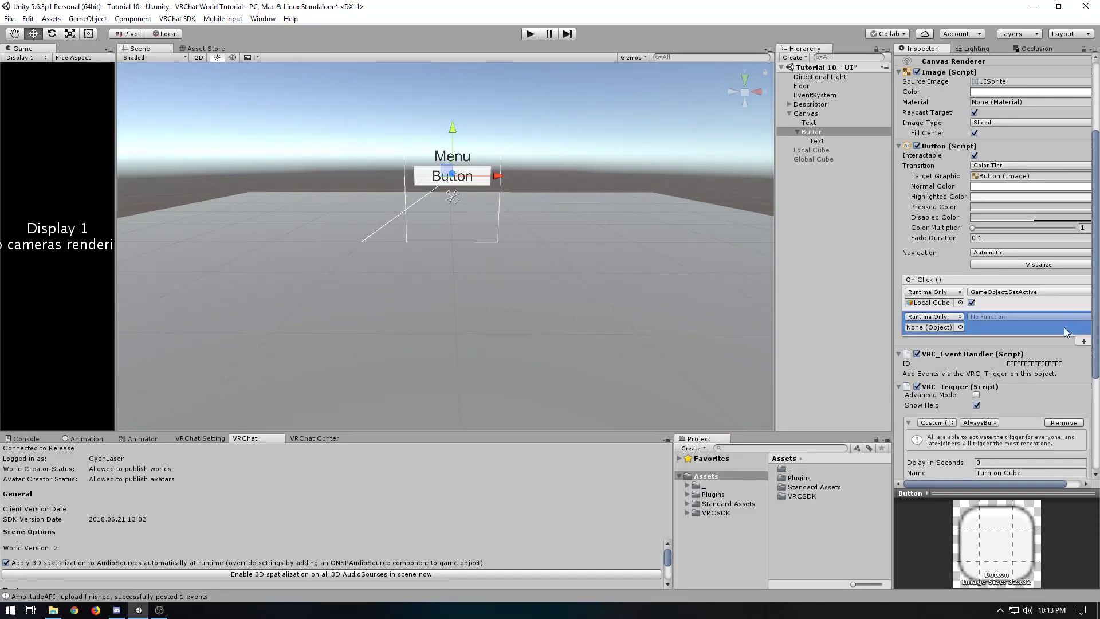
pyautogui.moveTo(813, 133); pyautogui.dragTo(946, 331)
pyautogui.click(972, 318)
pyautogui.moveTo(990, 422)
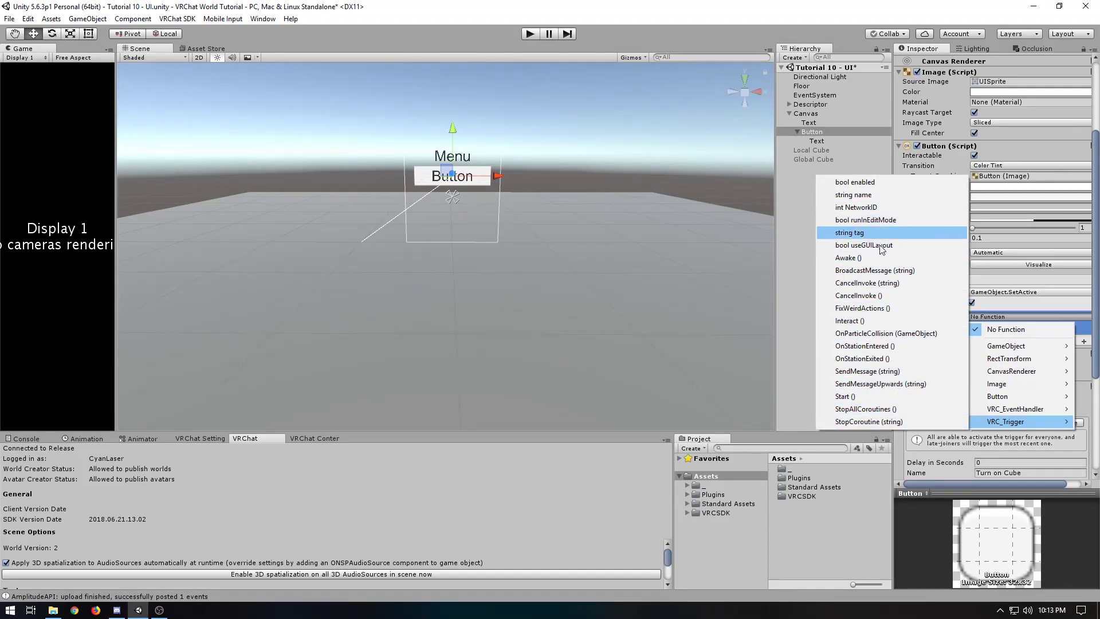
pyautogui.click(888, 374)
# Copy the trigger name "Turn on Cube" into the string argument of the SendMessage entry
pyautogui.click(999, 330)
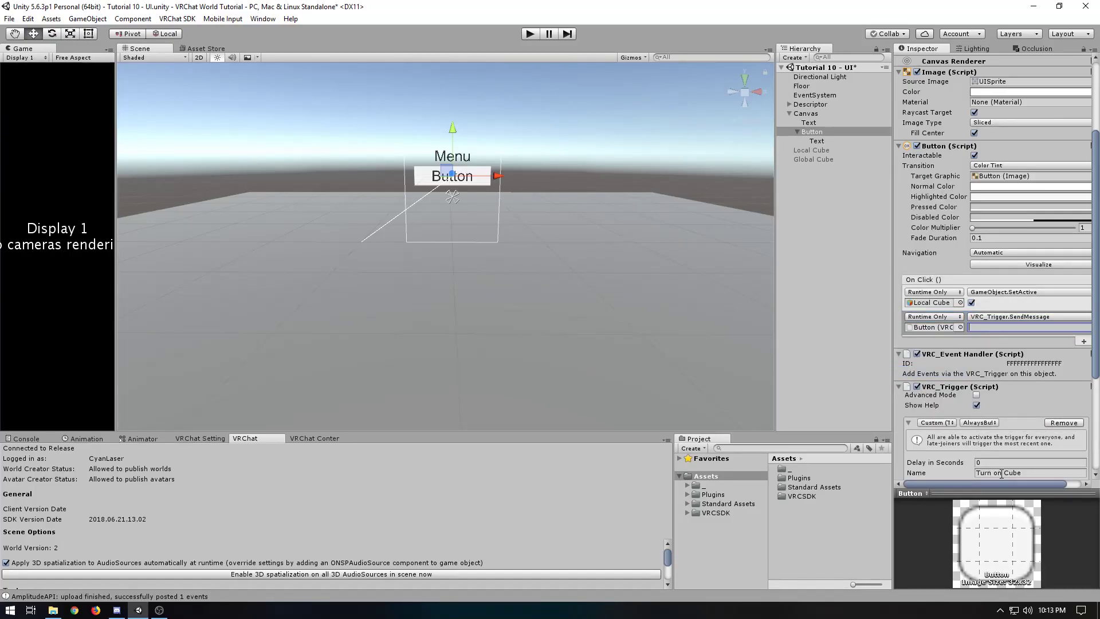
pyautogui.click(1026, 472)
pyautogui.hotkey('ctrl', 'c')
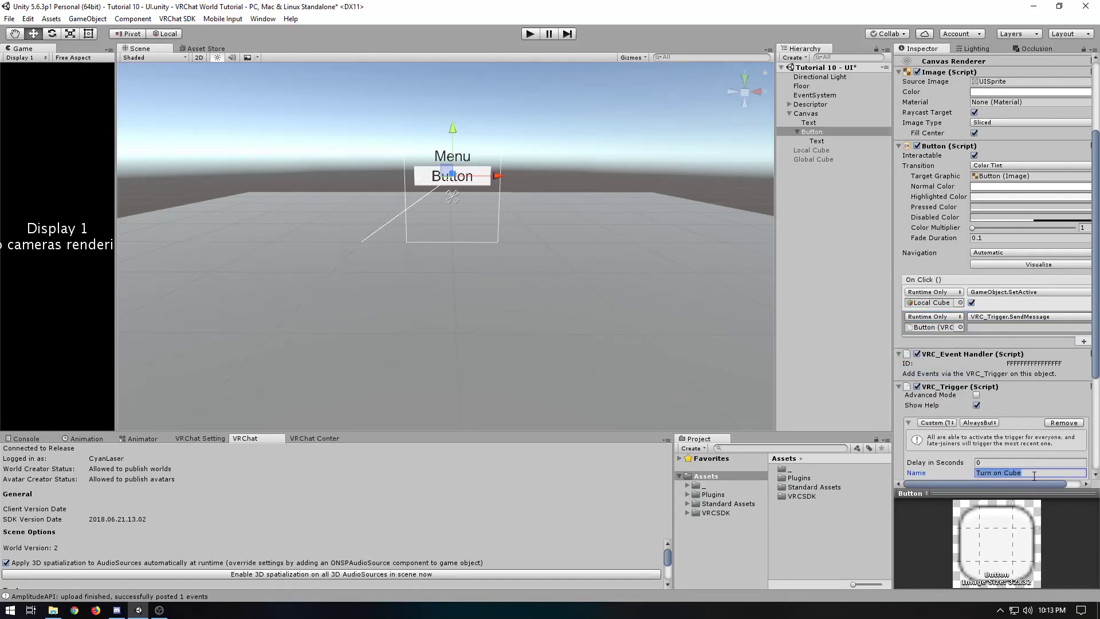
pyautogui.click(983, 328)
pyautogui.hotkey('ctrl', 'v')
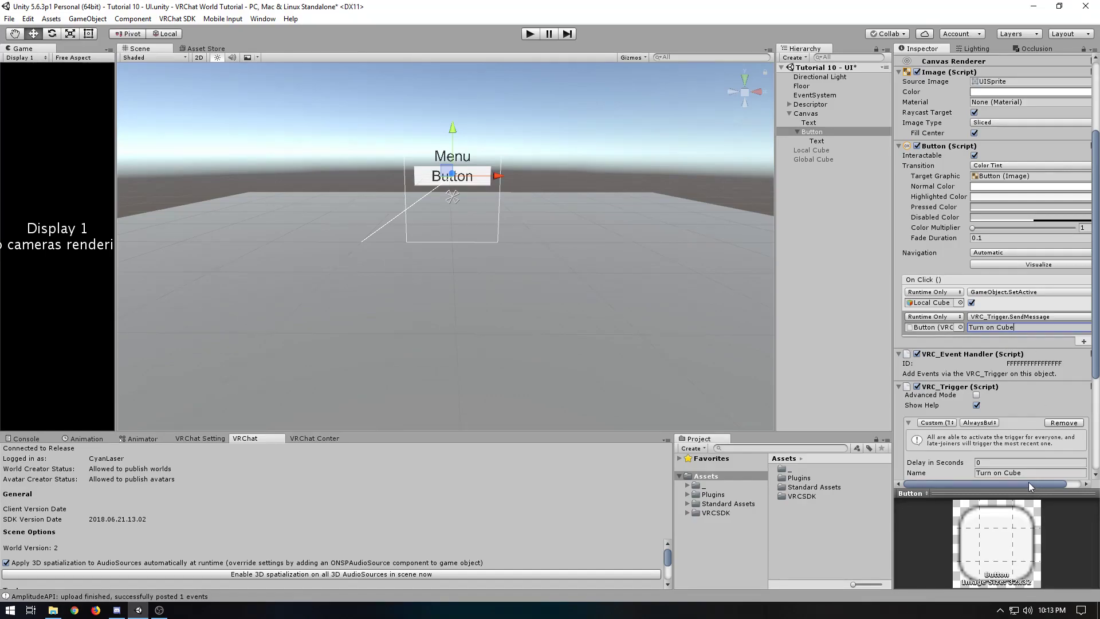
# Switch the Inspector to Debug mode and expand the Button's On Click persistent calls down to Element 1
pyautogui.click(1093, 52)
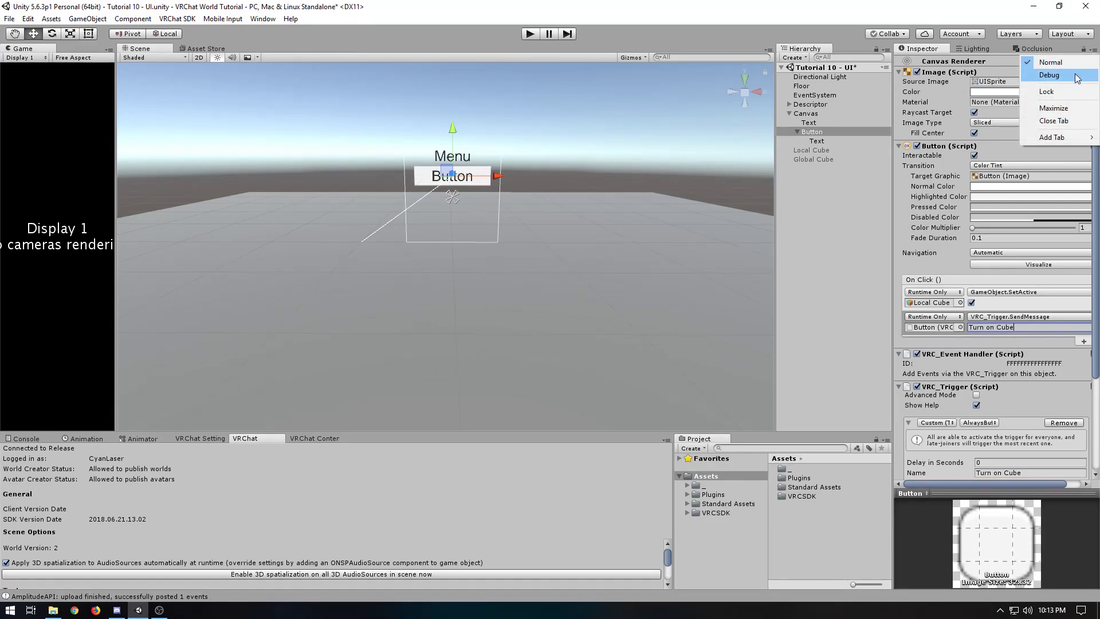
pyautogui.click(1094, 50)
pyautogui.click(1092, 53)
pyautogui.click(1073, 79)
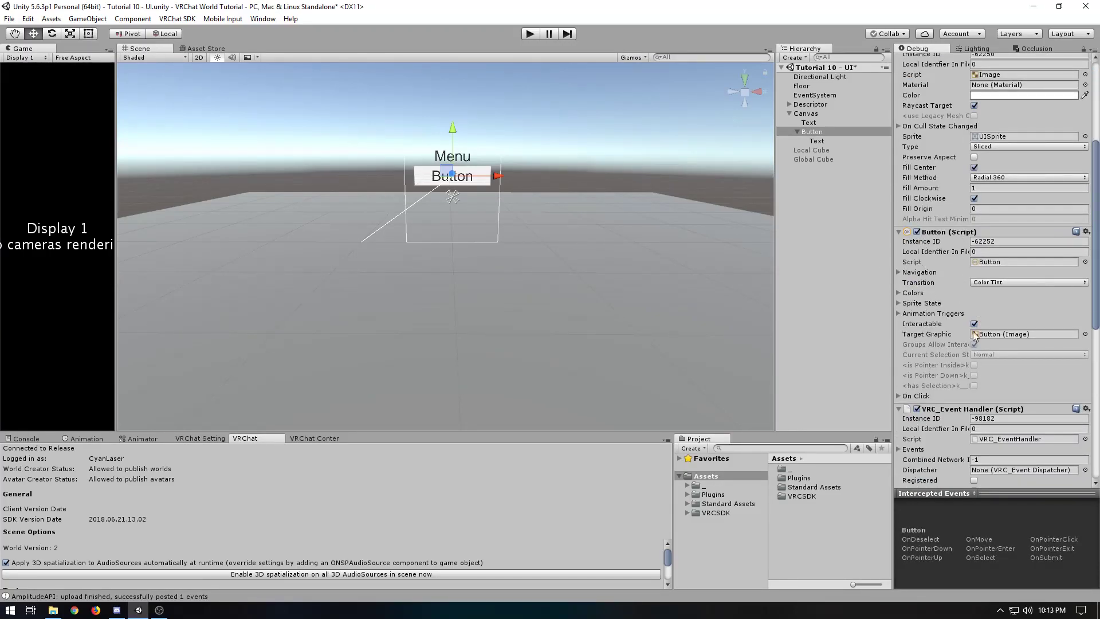
pyautogui.click(898, 396)
pyautogui.scroll(-2, 906, 381)
pyautogui.click(906, 372)
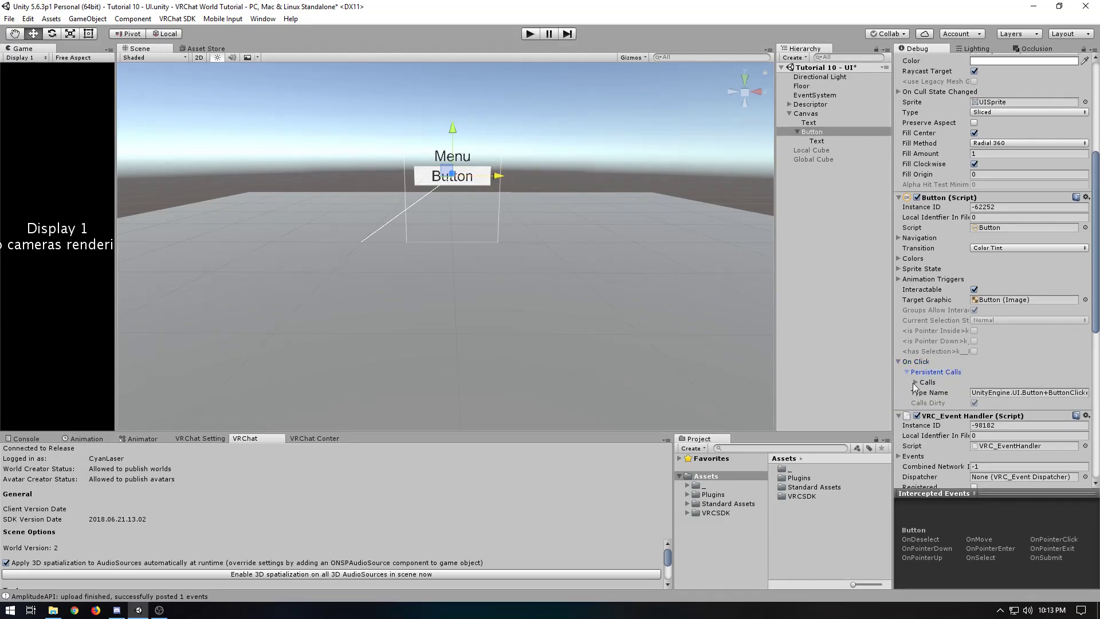
pyautogui.click(915, 382)
pyautogui.click(924, 413)
pyautogui.scroll(-3, 927, 406)
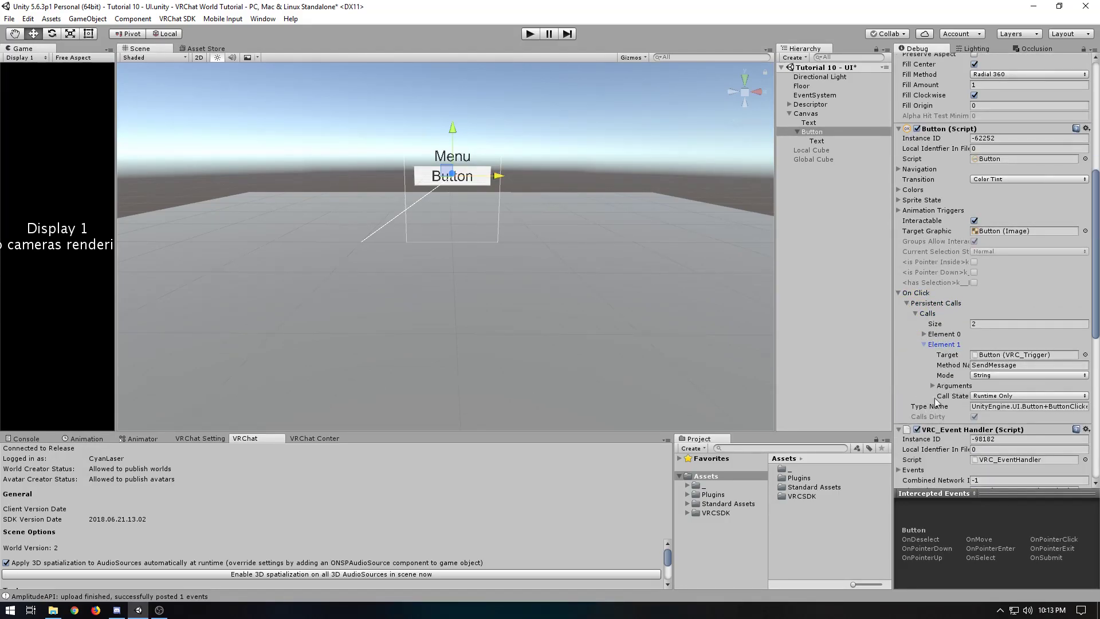
# Set Element 1's method name to ExecuteCustomTrigger and return the Inspector to Normal mode
pyautogui.moveTo(1030, 364); pyautogui.dragTo(969, 365)
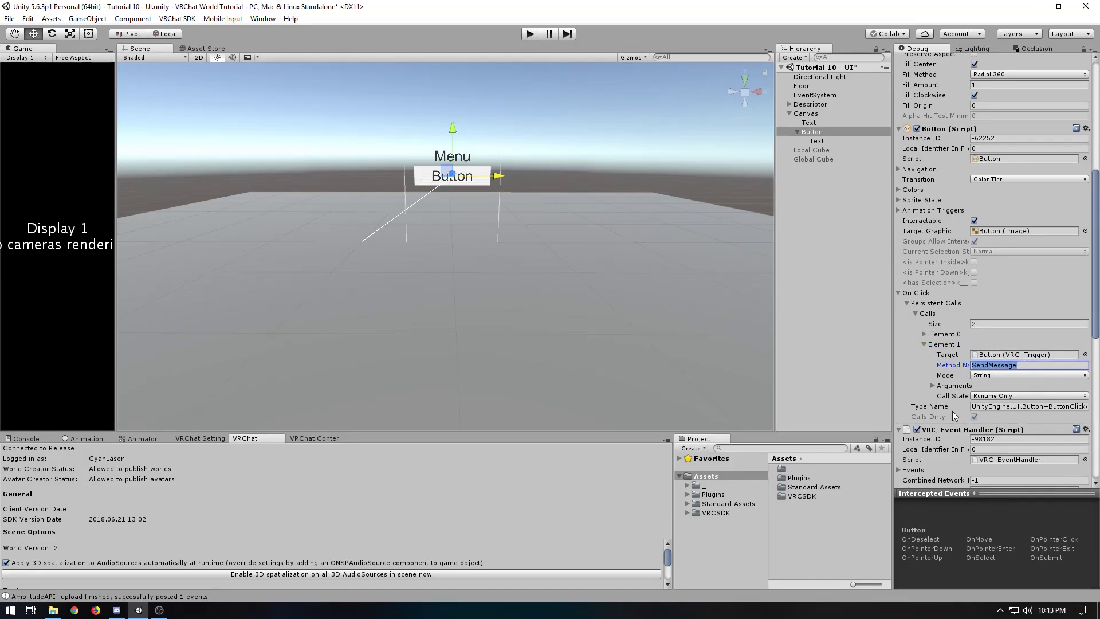
pyautogui.write('ExecuteCustomTrigger')
pyautogui.click(1092, 50)
pyautogui.click(1050, 62)
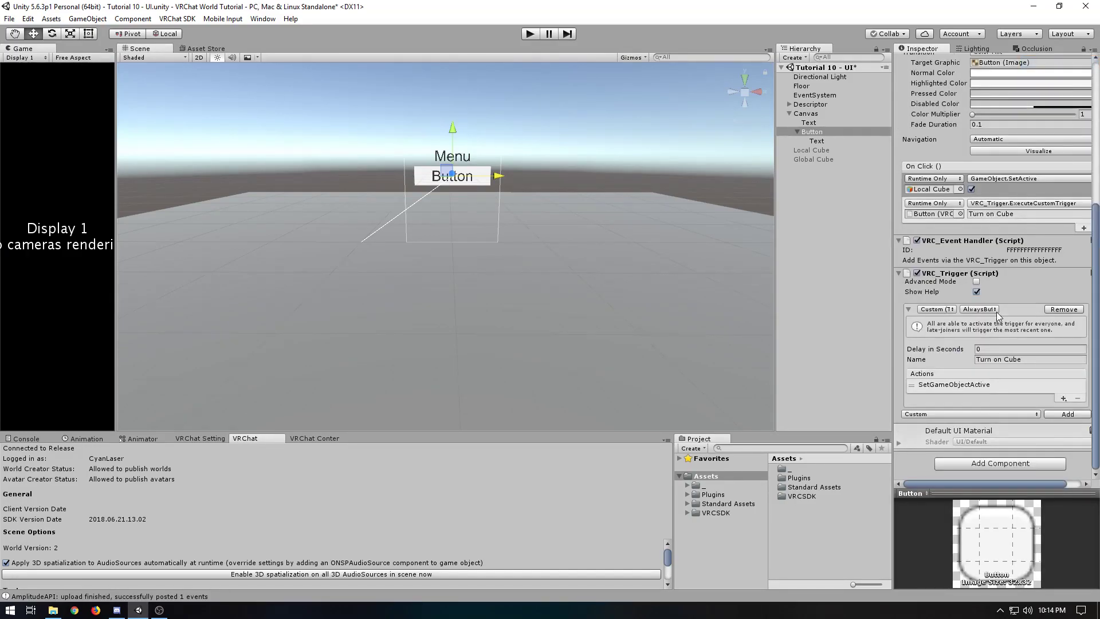
pyautogui.scroll(2, 1011, 263)
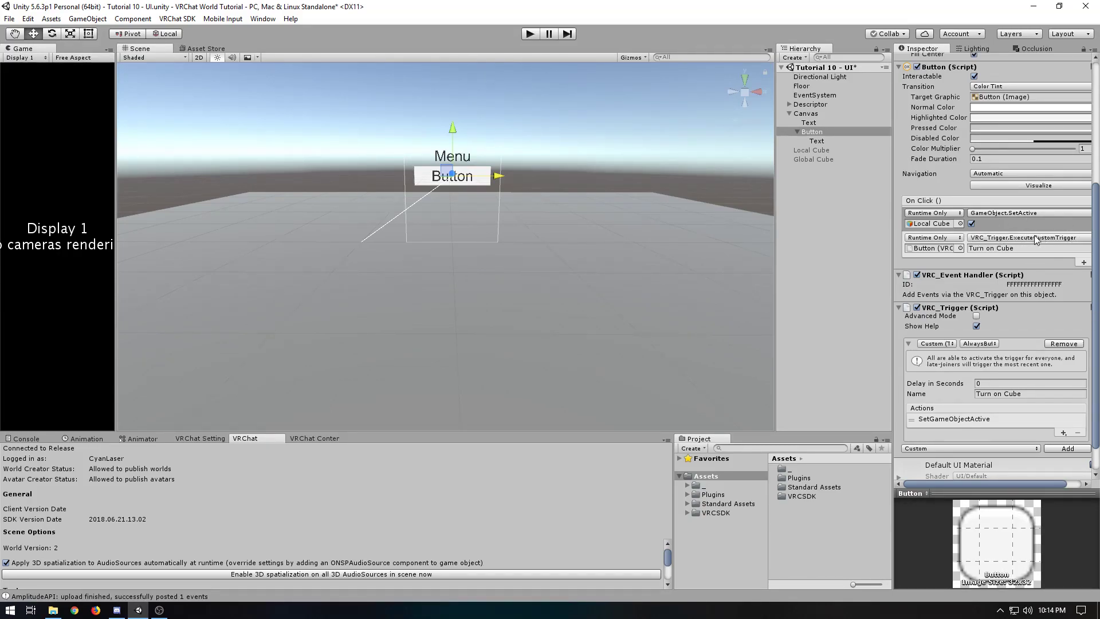
# Set Element 1's method name to ExecuteCustomTrigger! in the Inspector's Debug mode and return to Normal mode
pyautogui.click(1091, 48)
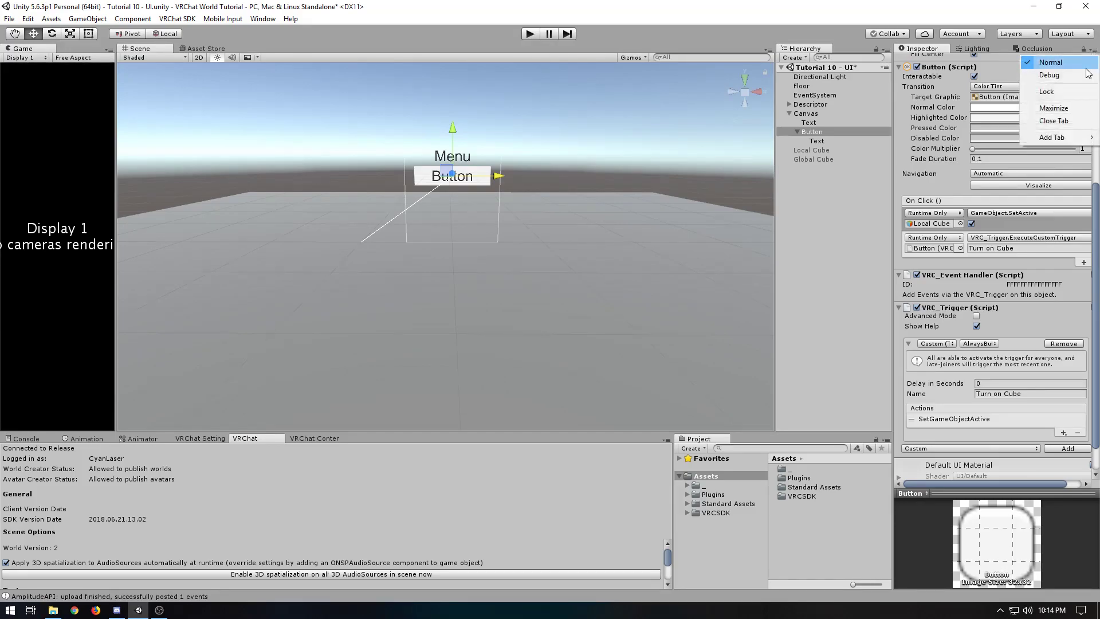
pyautogui.click(1039, 69)
pyautogui.scroll(-4, 1015, 267)
pyautogui.click(1054, 319)
pyautogui.click(1091, 51)
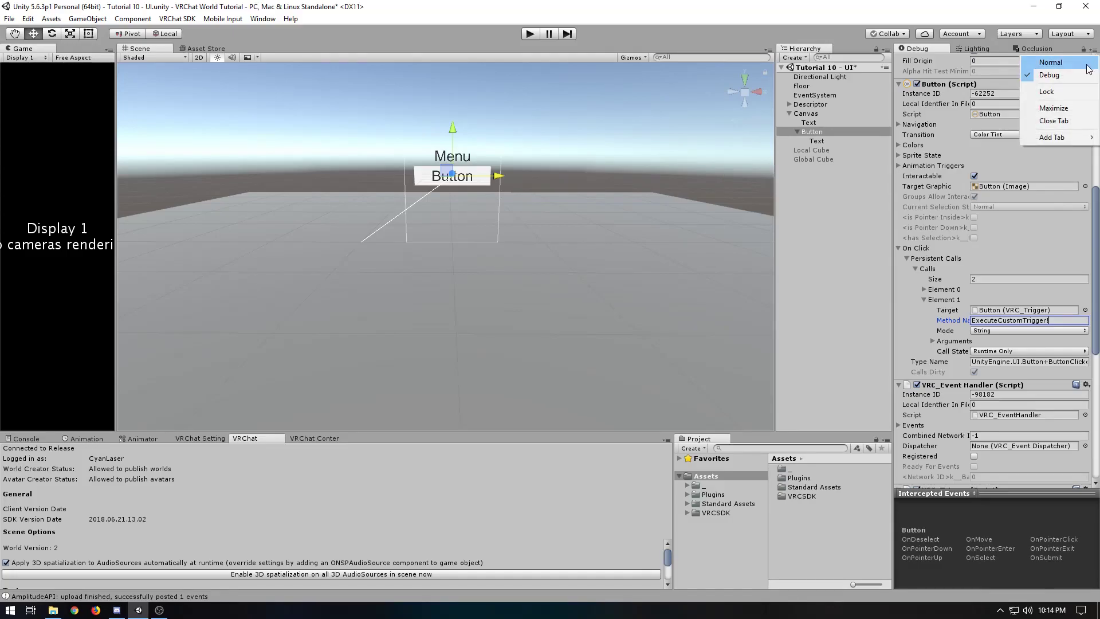
pyautogui.click(1039, 61)
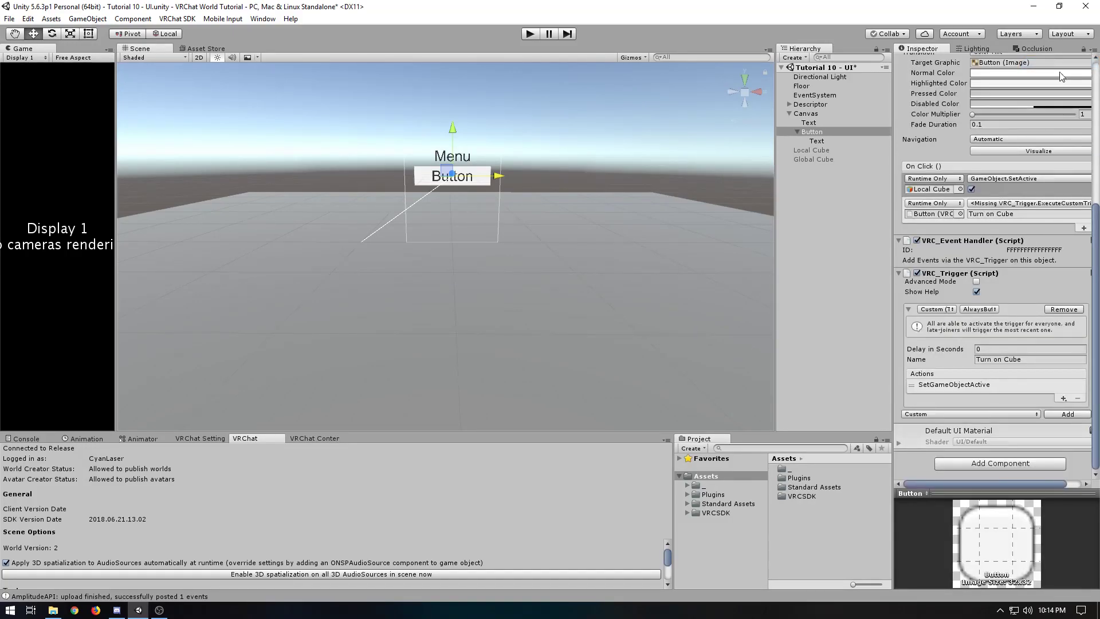
# Restore Element 1's method name to ExecuteCustomTrigger in Debug mode and switch the Inspector back to Normal mode
pyautogui.click(1092, 50)
pyautogui.click(1056, 76)
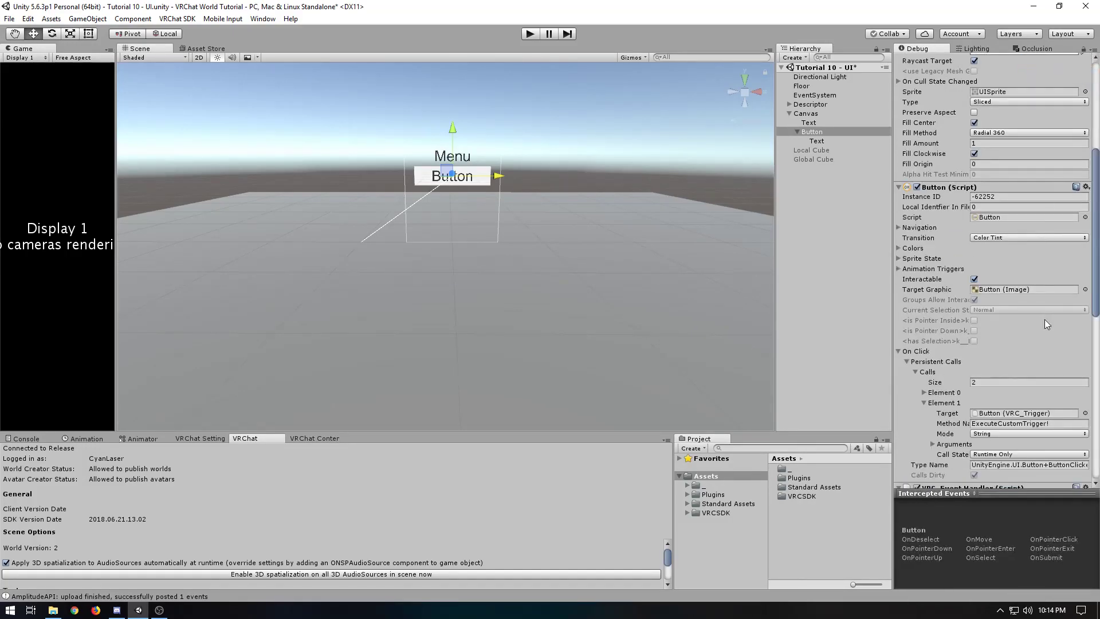
pyautogui.click(1091, 51)
pyautogui.click(1040, 61)
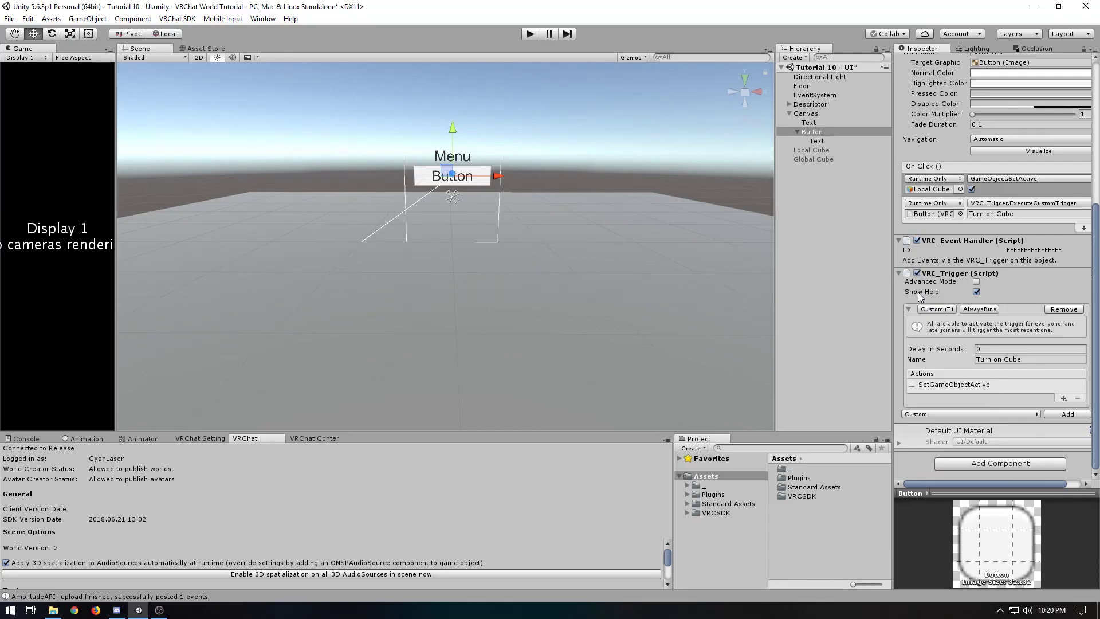
# Change the Canvas layer to Default, applying it to all child objects
pyautogui.scroll(8, 928, 287)
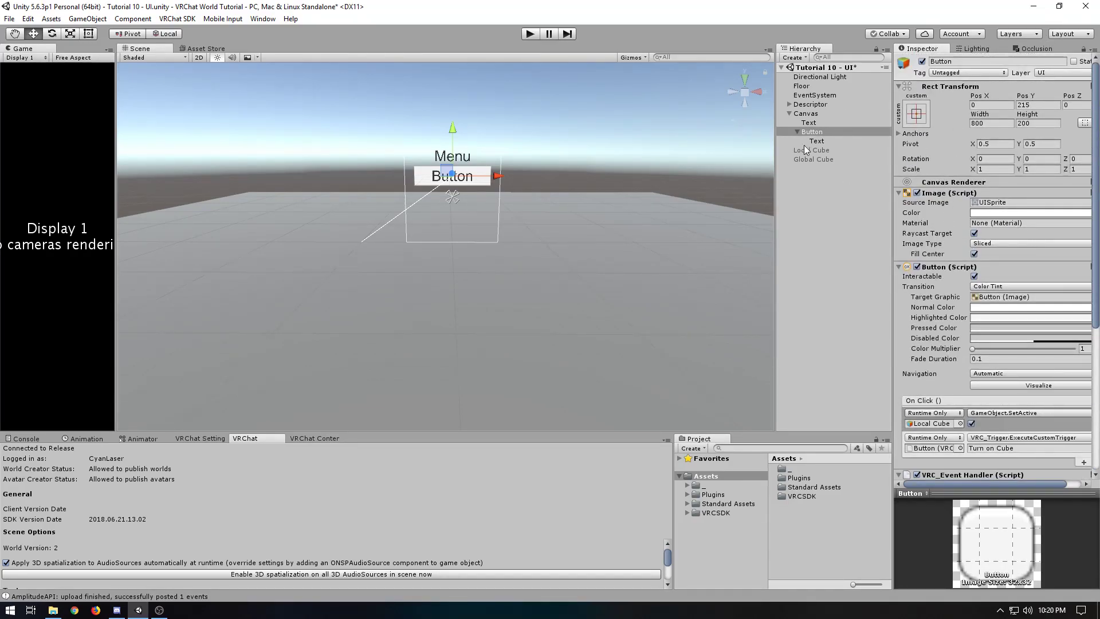
pyautogui.click(803, 114)
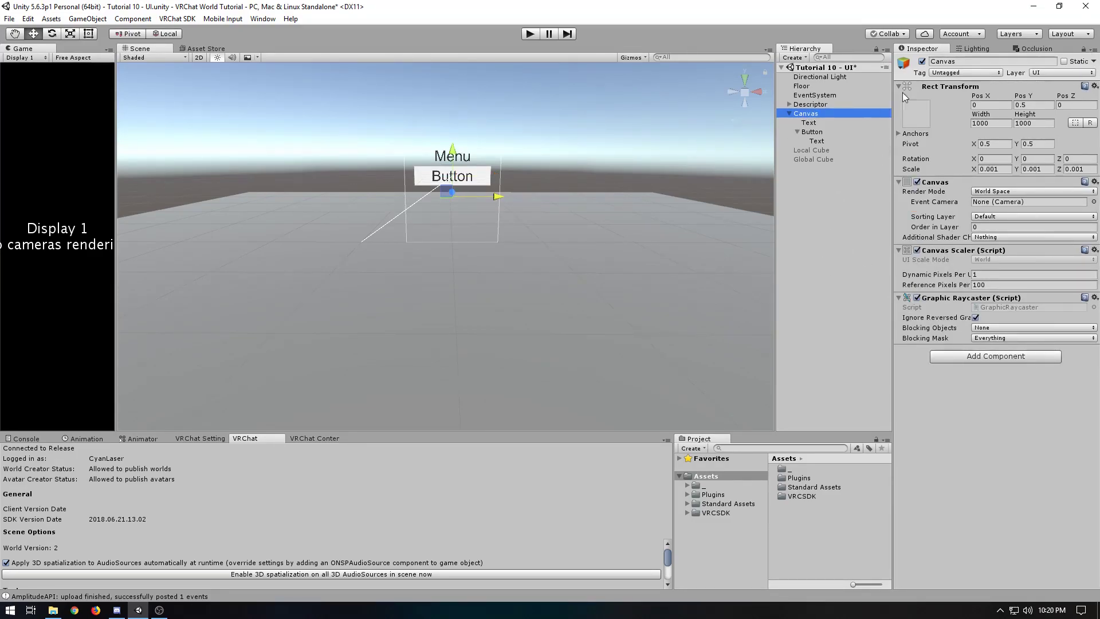
pyautogui.click(1041, 74)
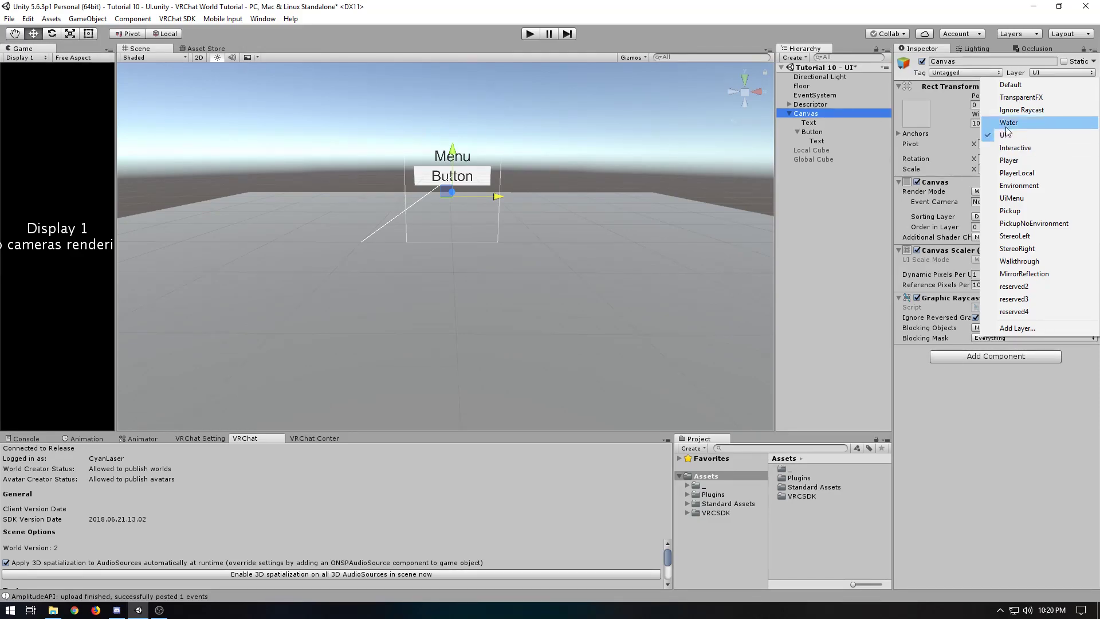
pyautogui.click(1005, 86)
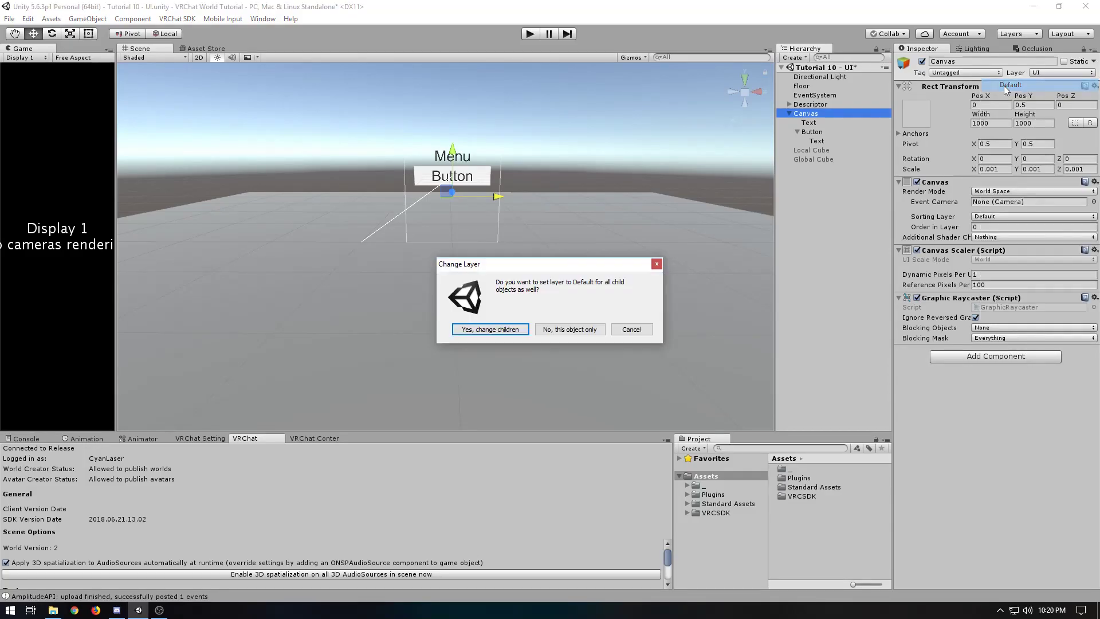
pyautogui.click(490, 330)
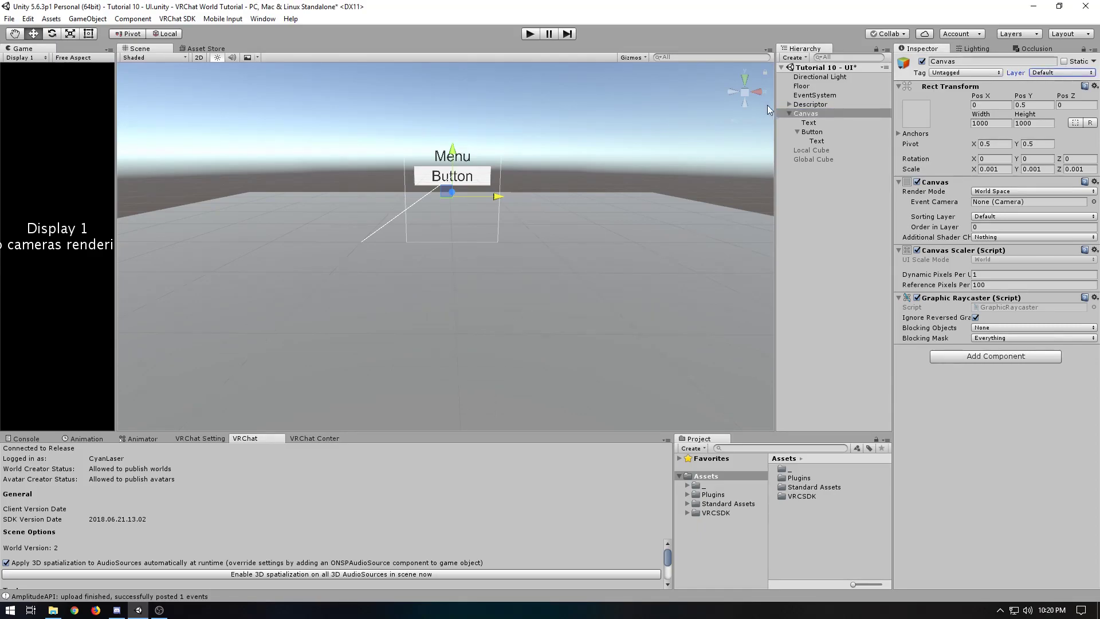
# Add the VRC_Ui Shape component to the Canvas
pyautogui.click(964, 356)
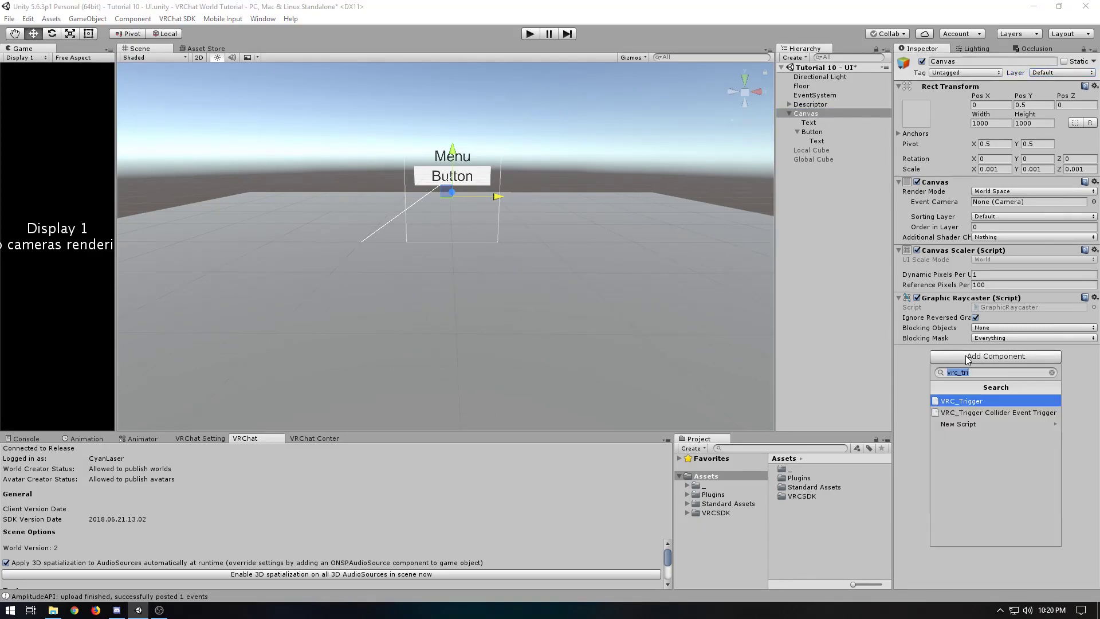
pyautogui.write('vrc_UI')
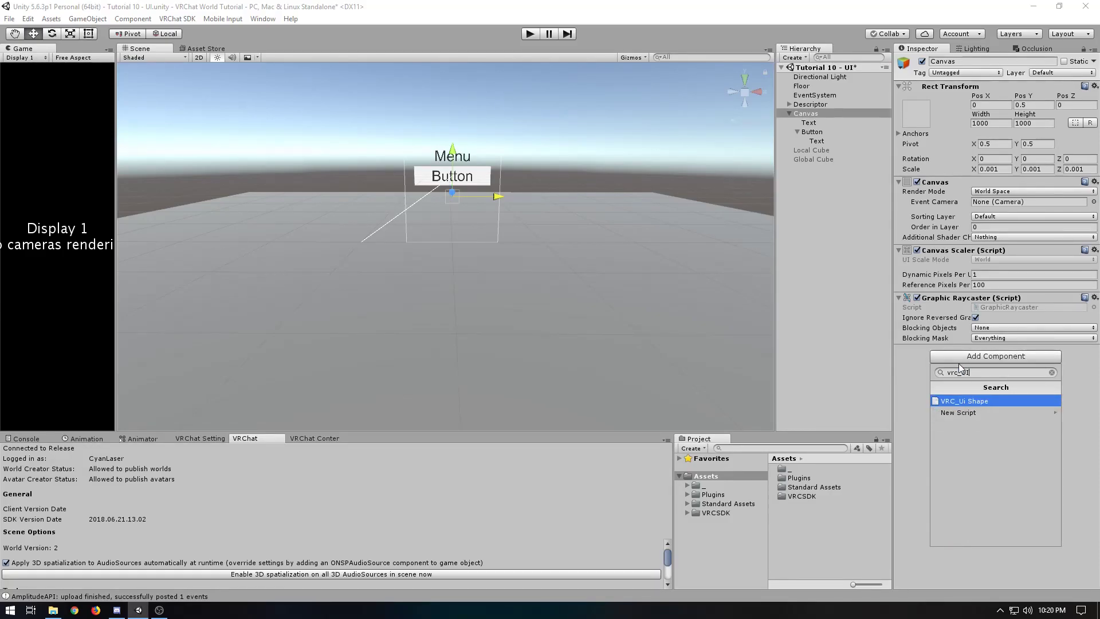
pyautogui.press('Return')
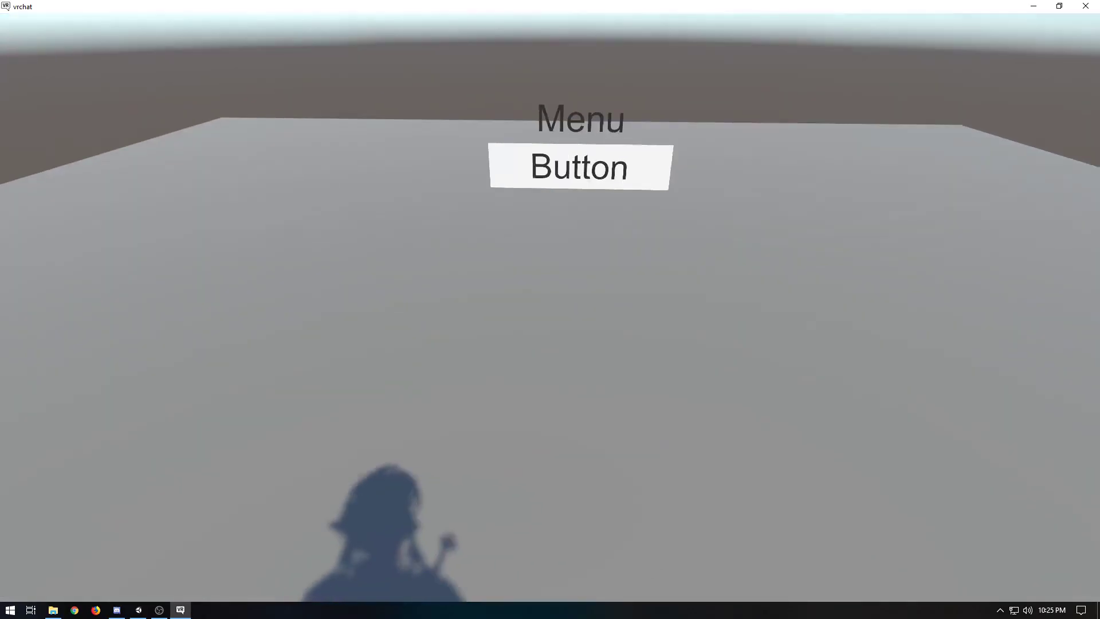
# Switch to VRChat and walk around the world menu, examining how the pointer responds to the Button from different distances and angles
pyautogui.press('s')
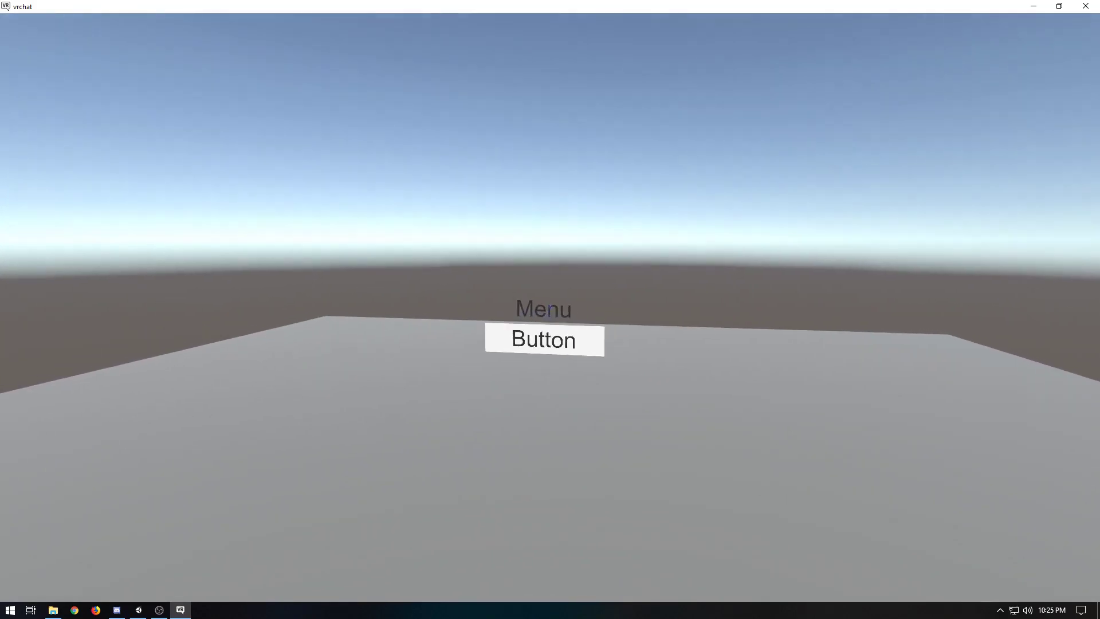
pyautogui.press('s')
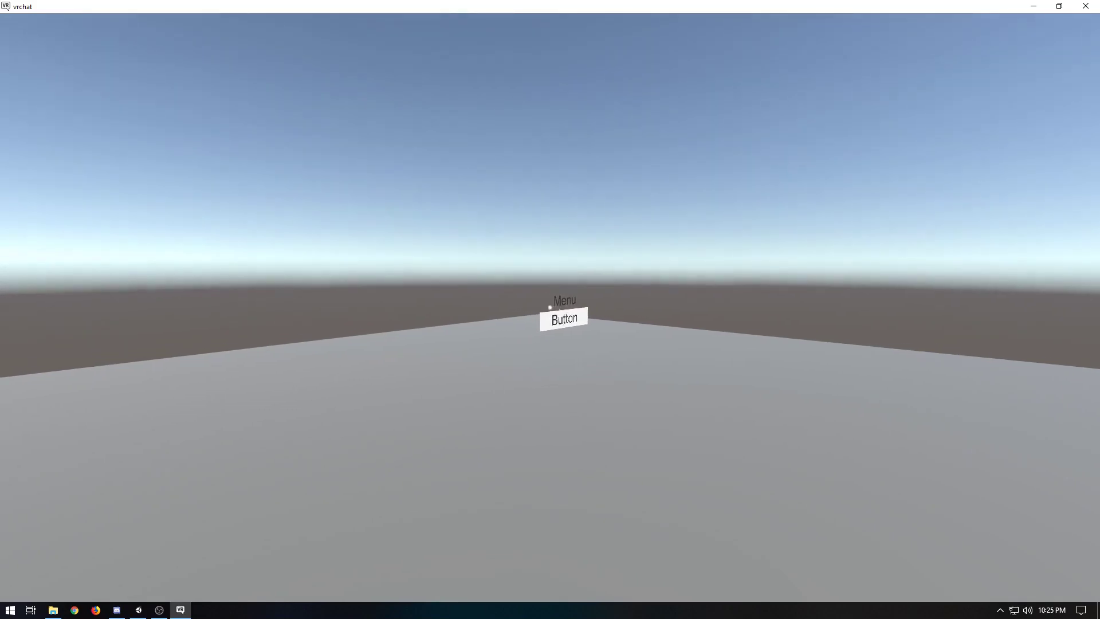
pyautogui.press('w')
pyautogui.press('w')
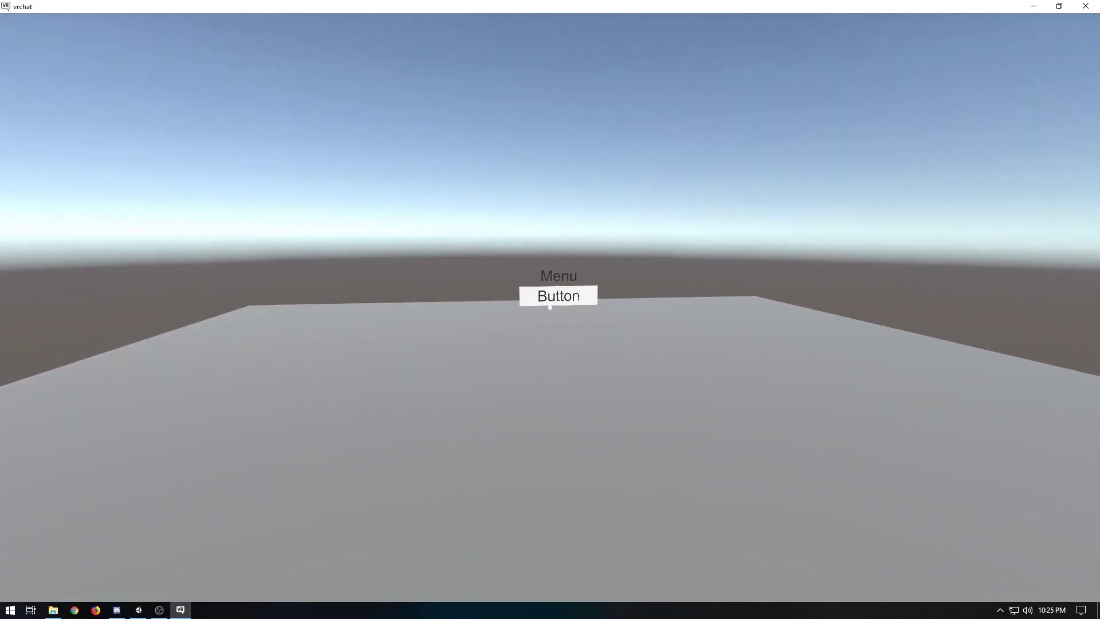
pyautogui.press('d')
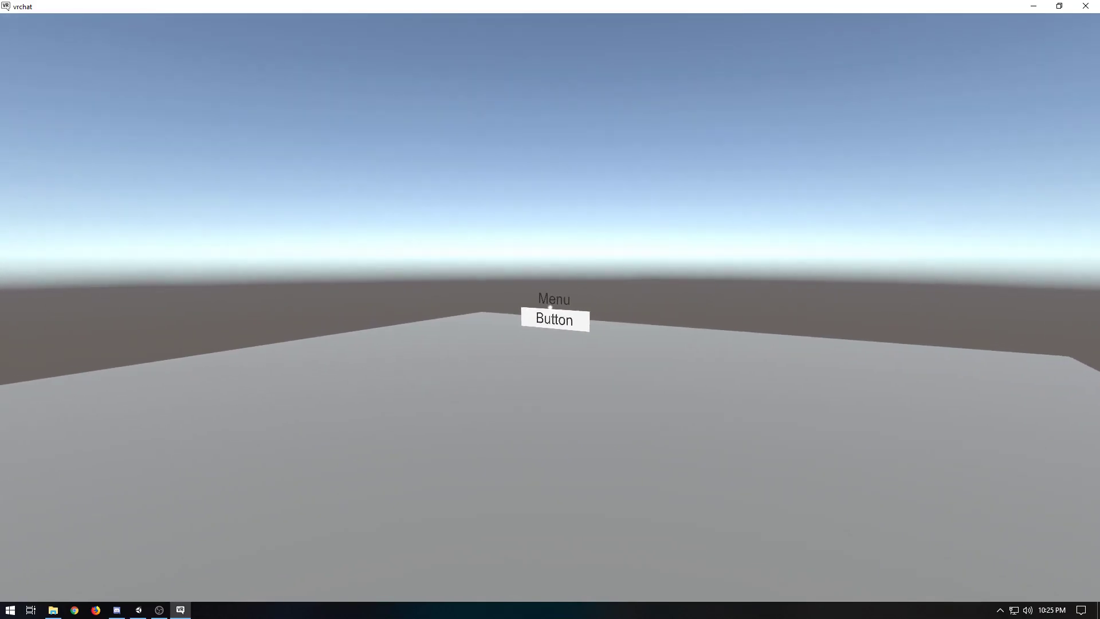
pyautogui.press('d')
pyautogui.press('w')
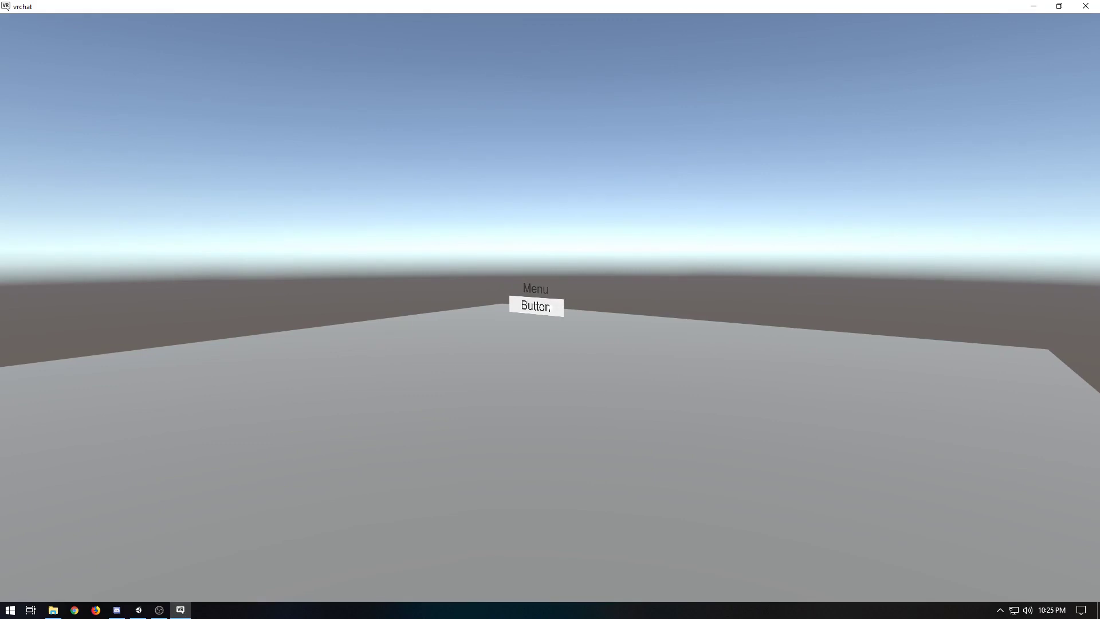
pyautogui.click(537, 306)
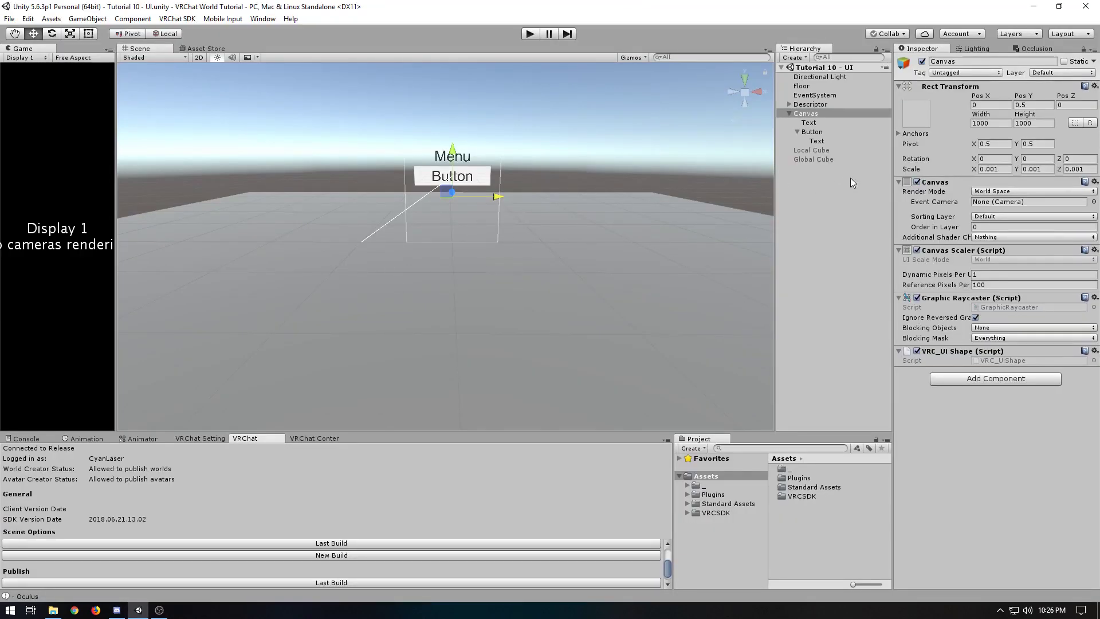
# Switch to Unity and set the layer of the Canvas and all its children to UiMenu
pyautogui.click(1057, 73)
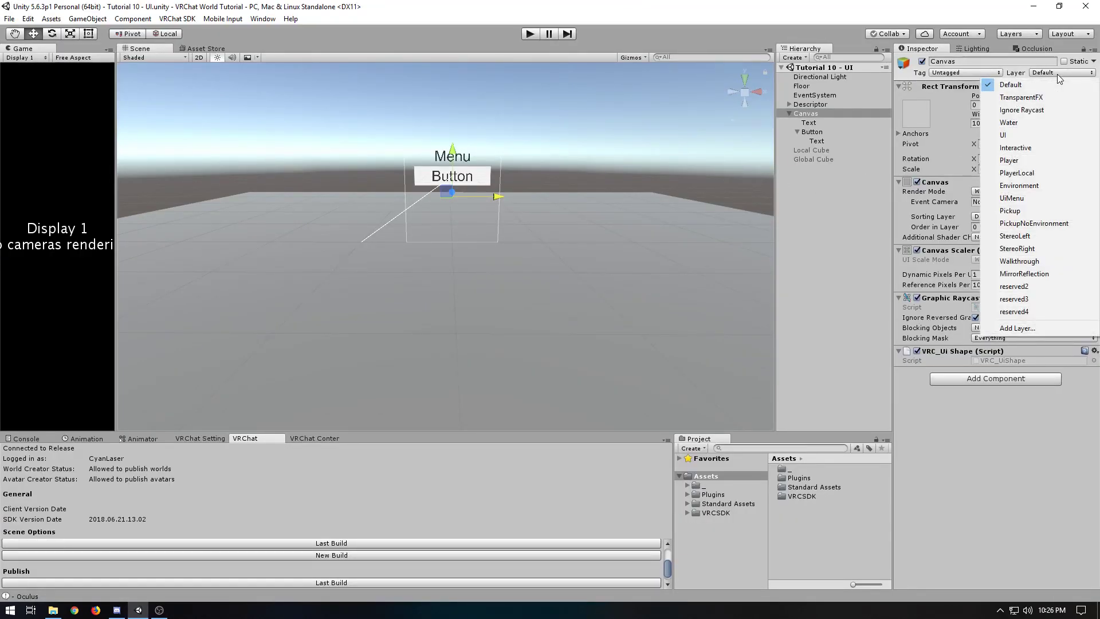
pyautogui.click(1024, 197)
pyautogui.click(482, 326)
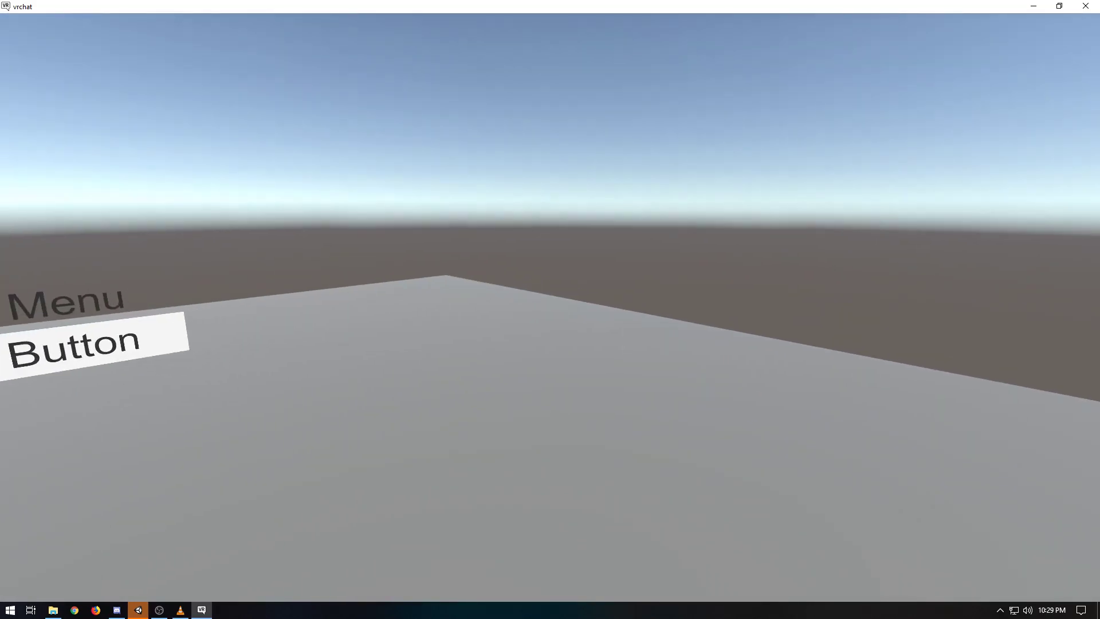
# Switch to VRChat, open its in-game menu and test the world menu's Button
pyautogui.press('Escape')
pyautogui.click(550, 309)
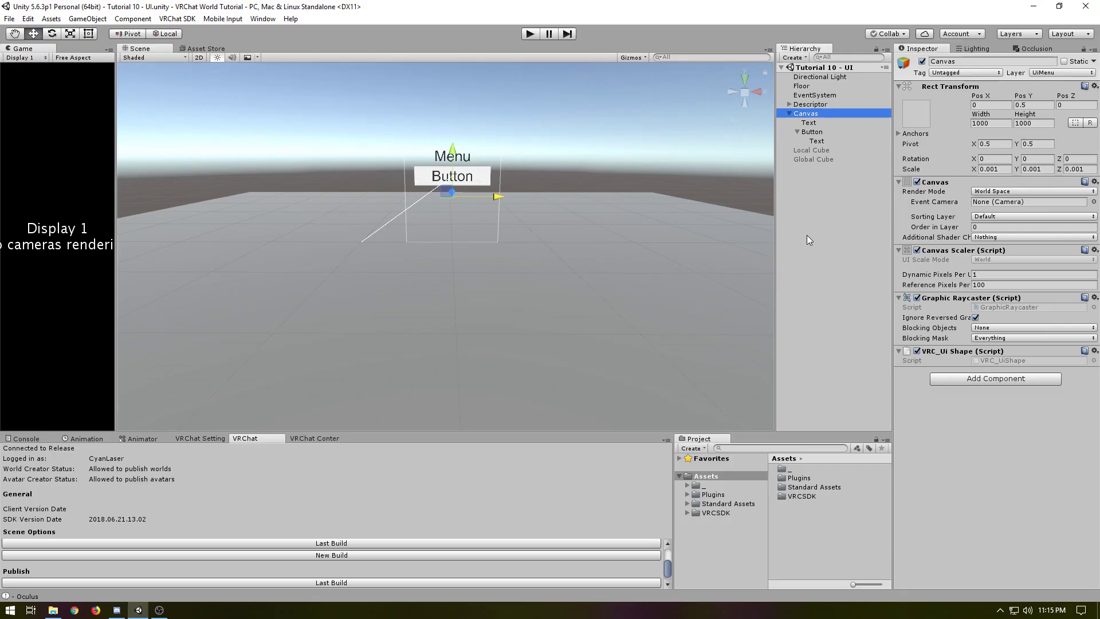
# Switch to Unity and add a UI Toggle as a child of the Canvas
pyautogui.rightClick(809, 115)
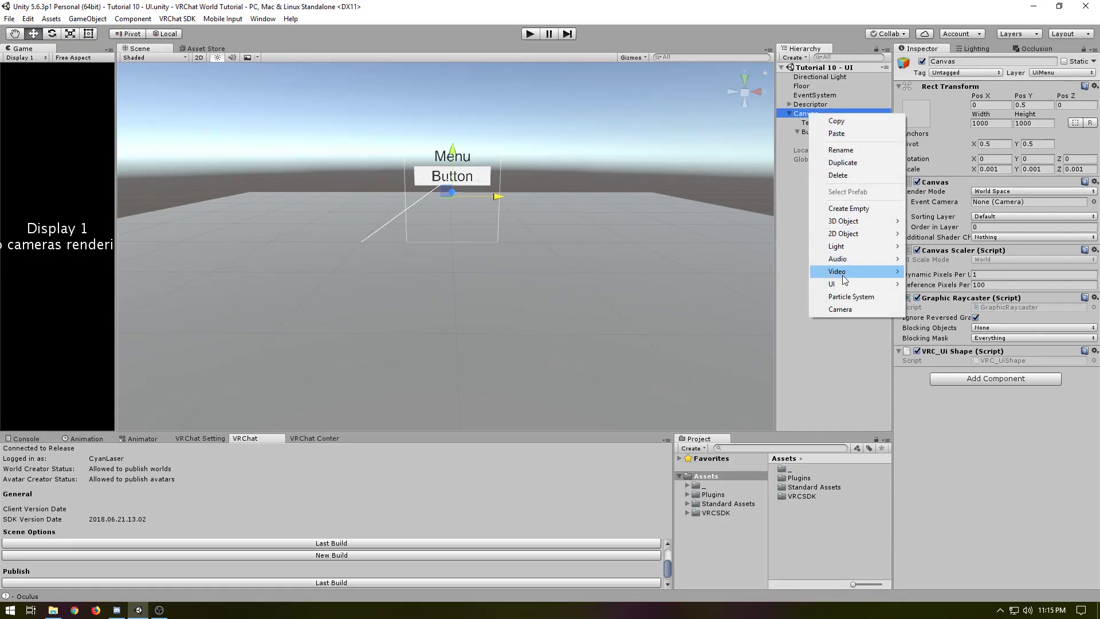
pyautogui.moveTo(844, 286)
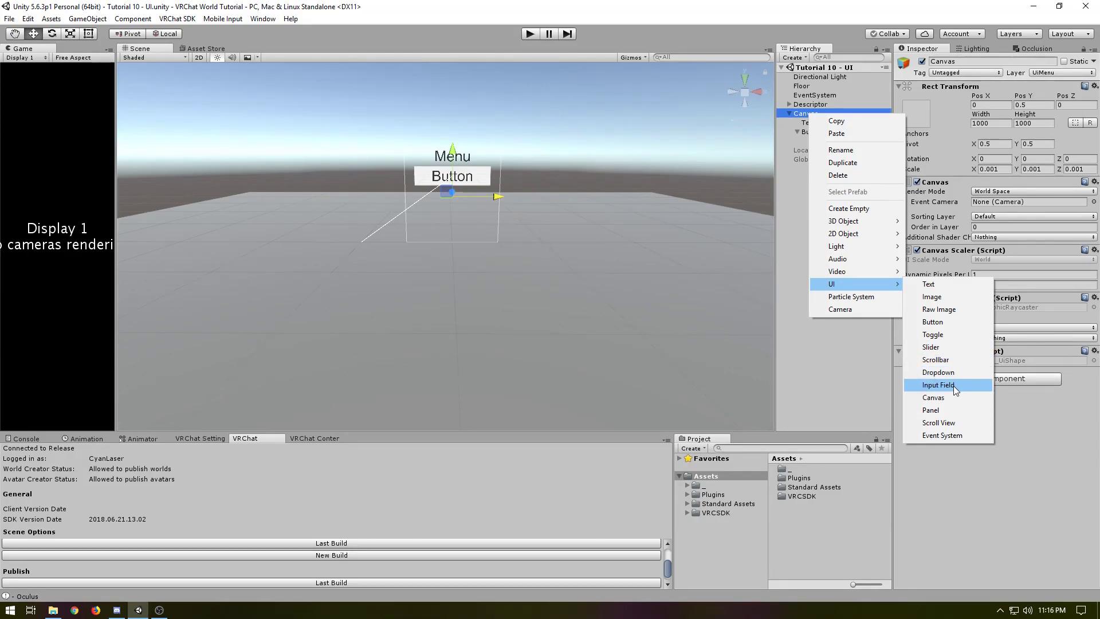
pyautogui.click(942, 335)
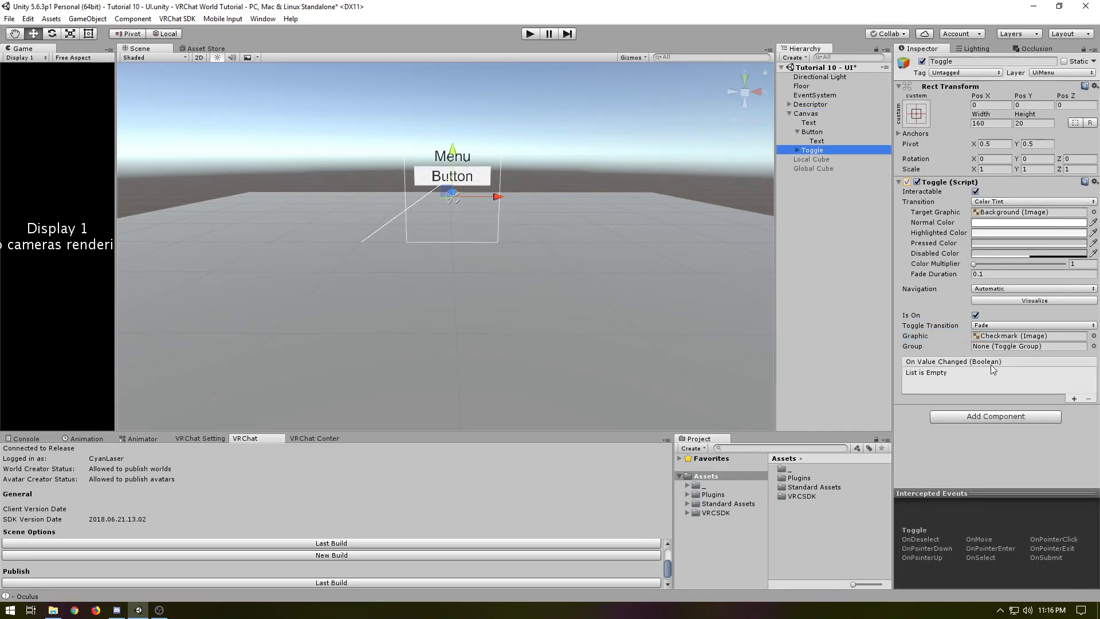
# Add an On Value Changed entry to the Toggle that targets Global Cube and calls GameObject.SetActive with the dynamic bool
pyautogui.click(1074, 398)
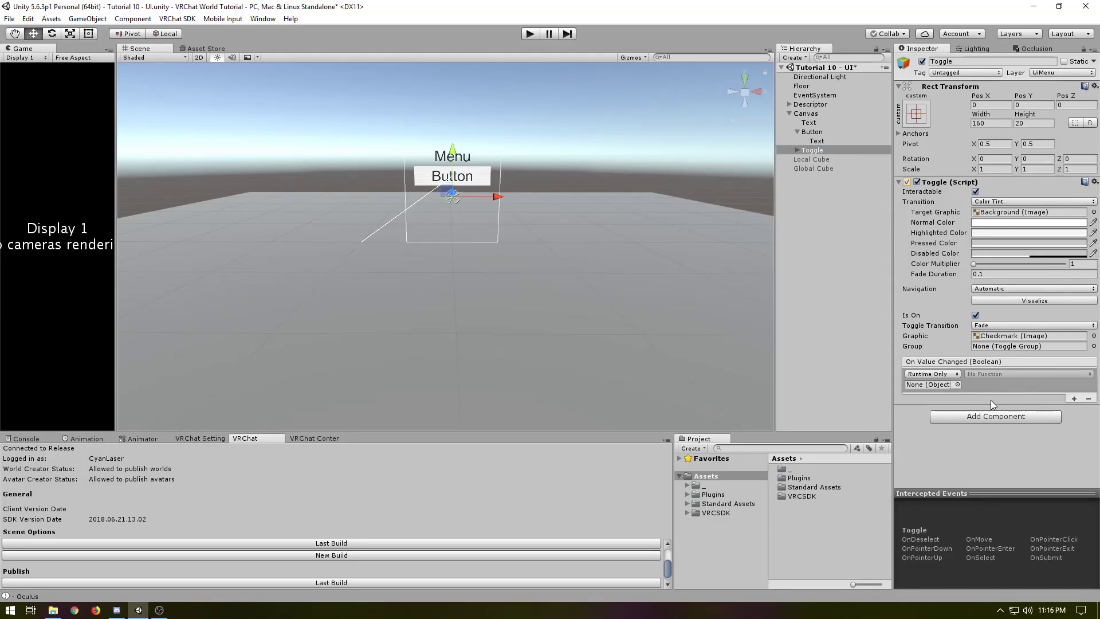
pyautogui.moveTo(813, 168); pyautogui.dragTo(929, 384)
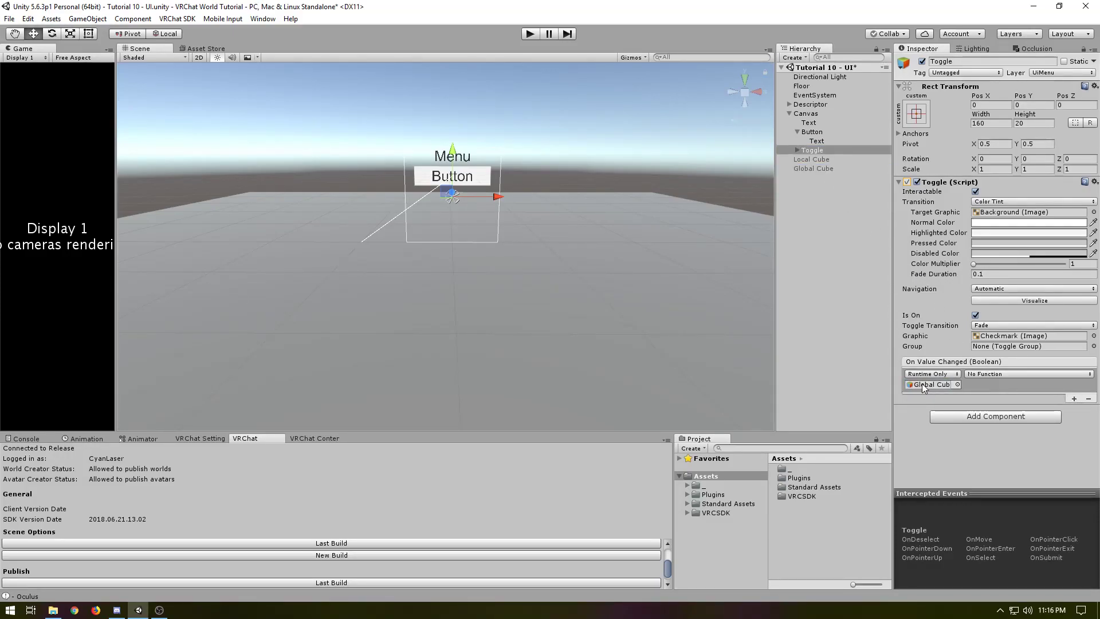
pyautogui.click(988, 376)
pyautogui.moveTo(988, 404)
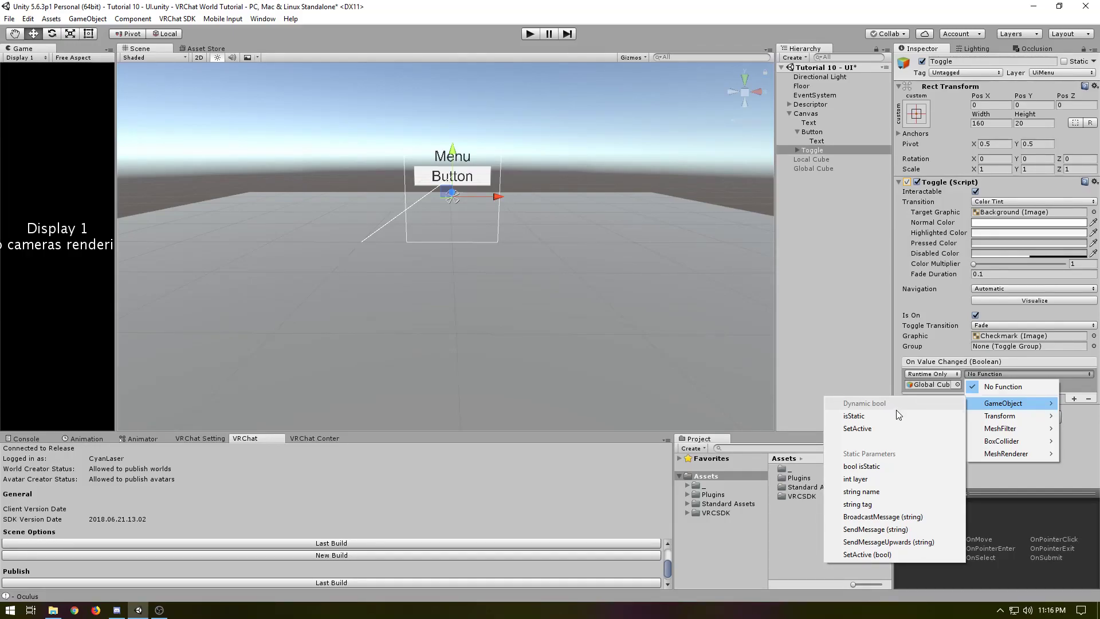
pyautogui.click(857, 430)
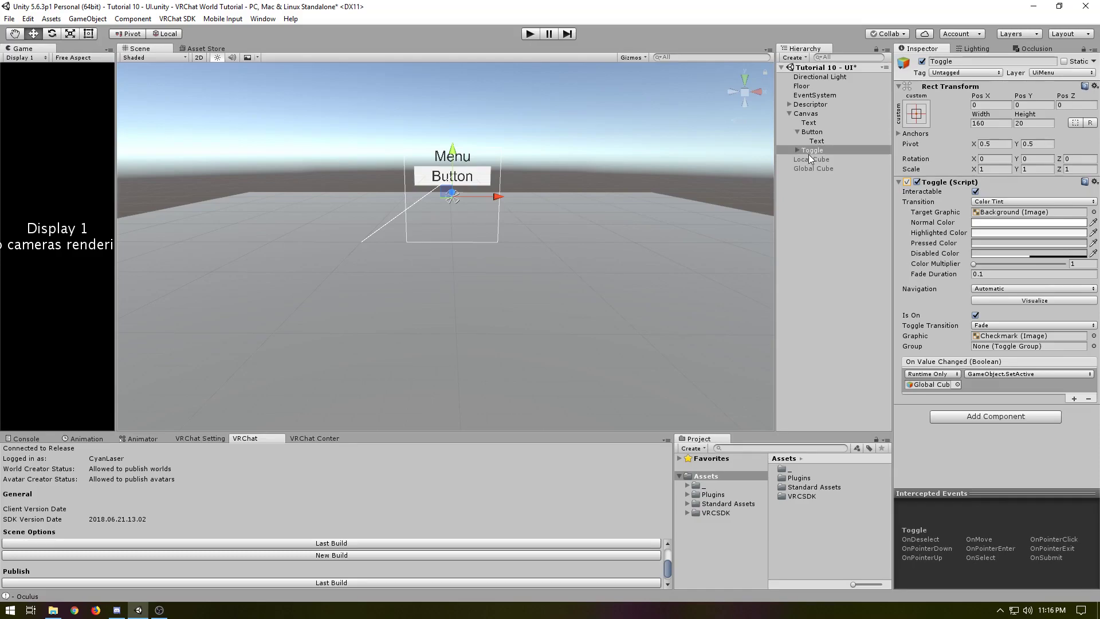